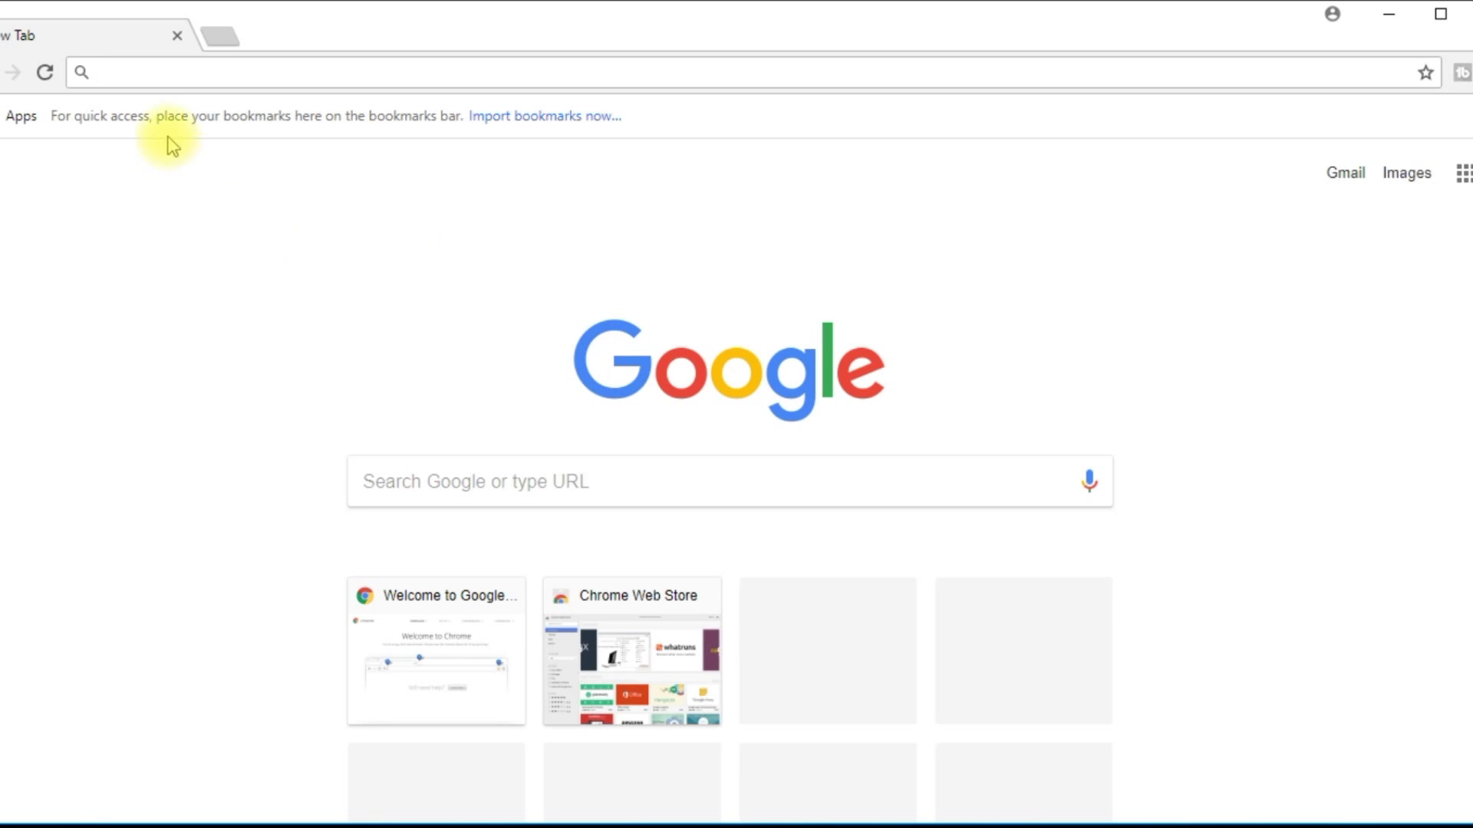
- Search Google for 'create new gmail account' and scroll to the Create your Google Account result
click(152, 78)
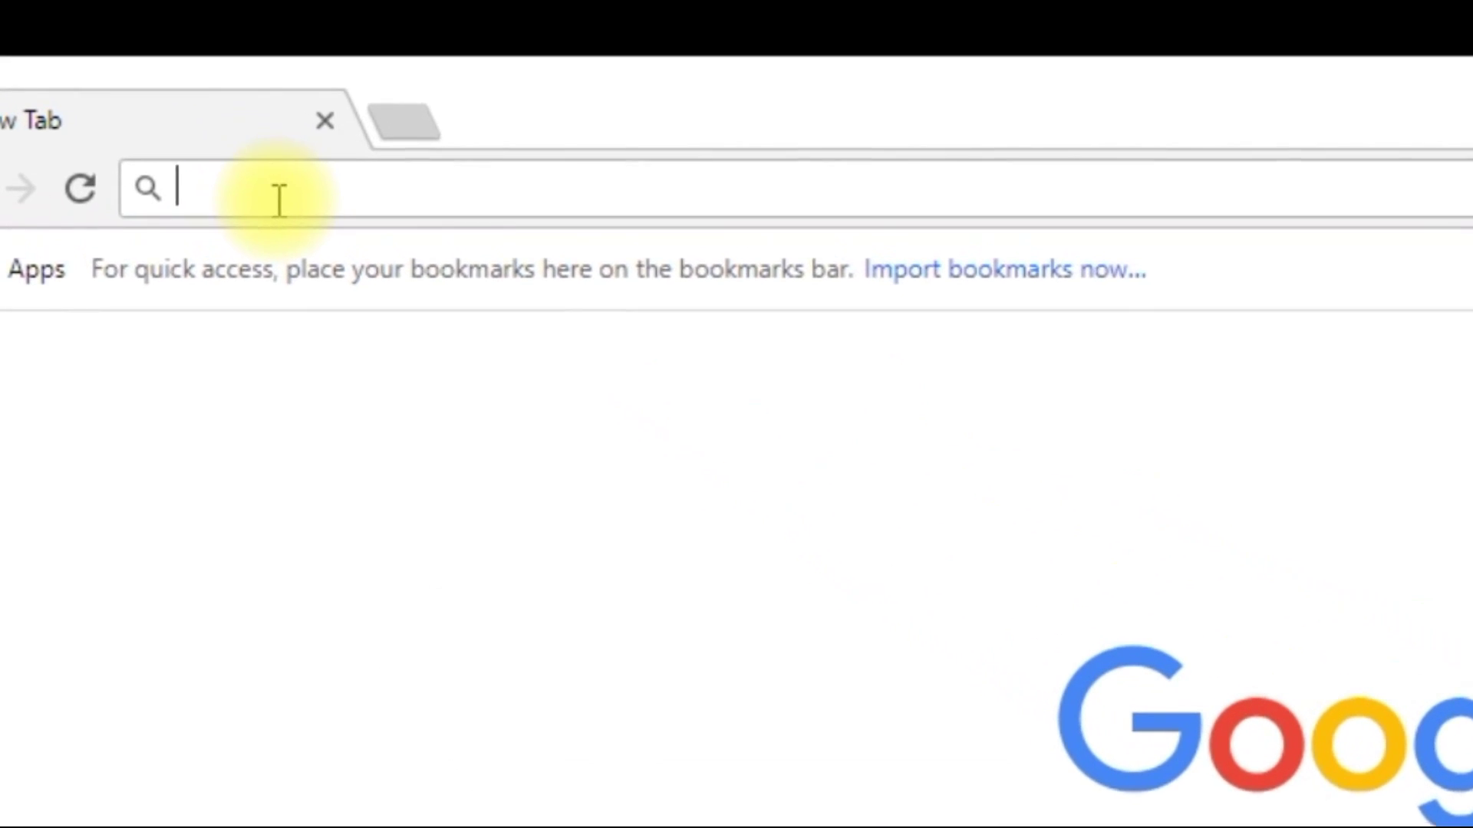
text(cre)
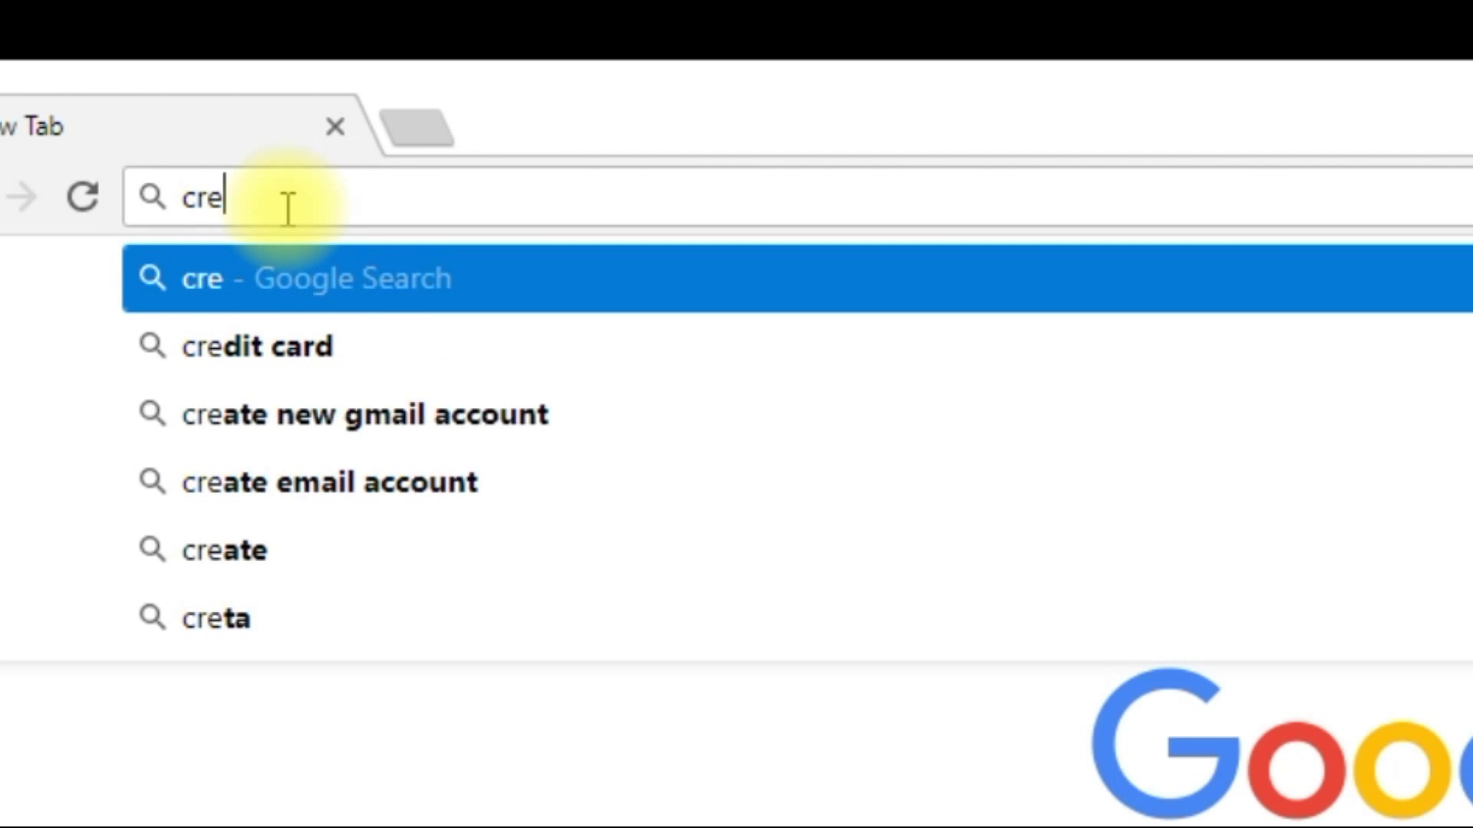
text(at)
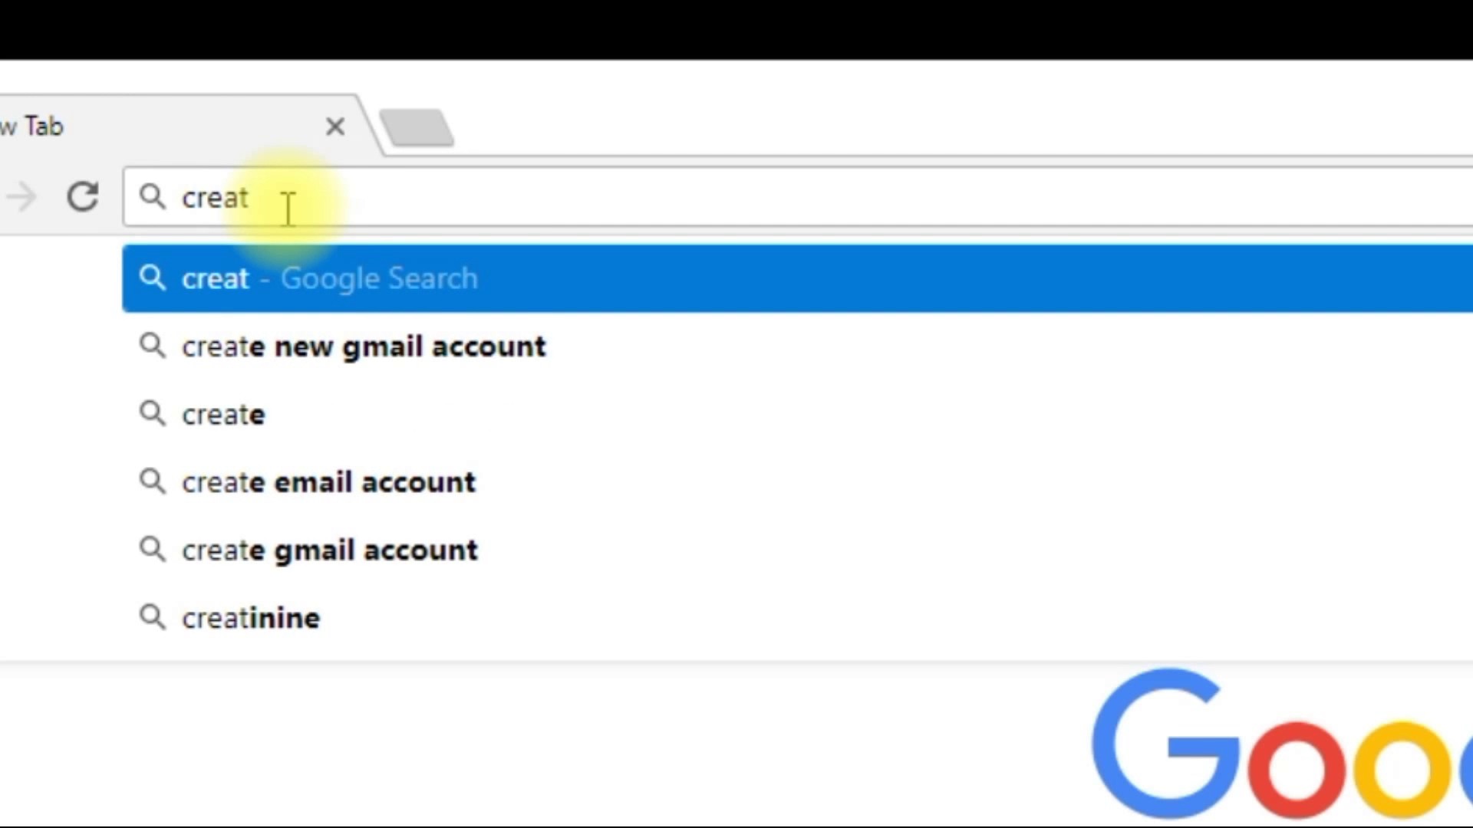
click(355, 365)
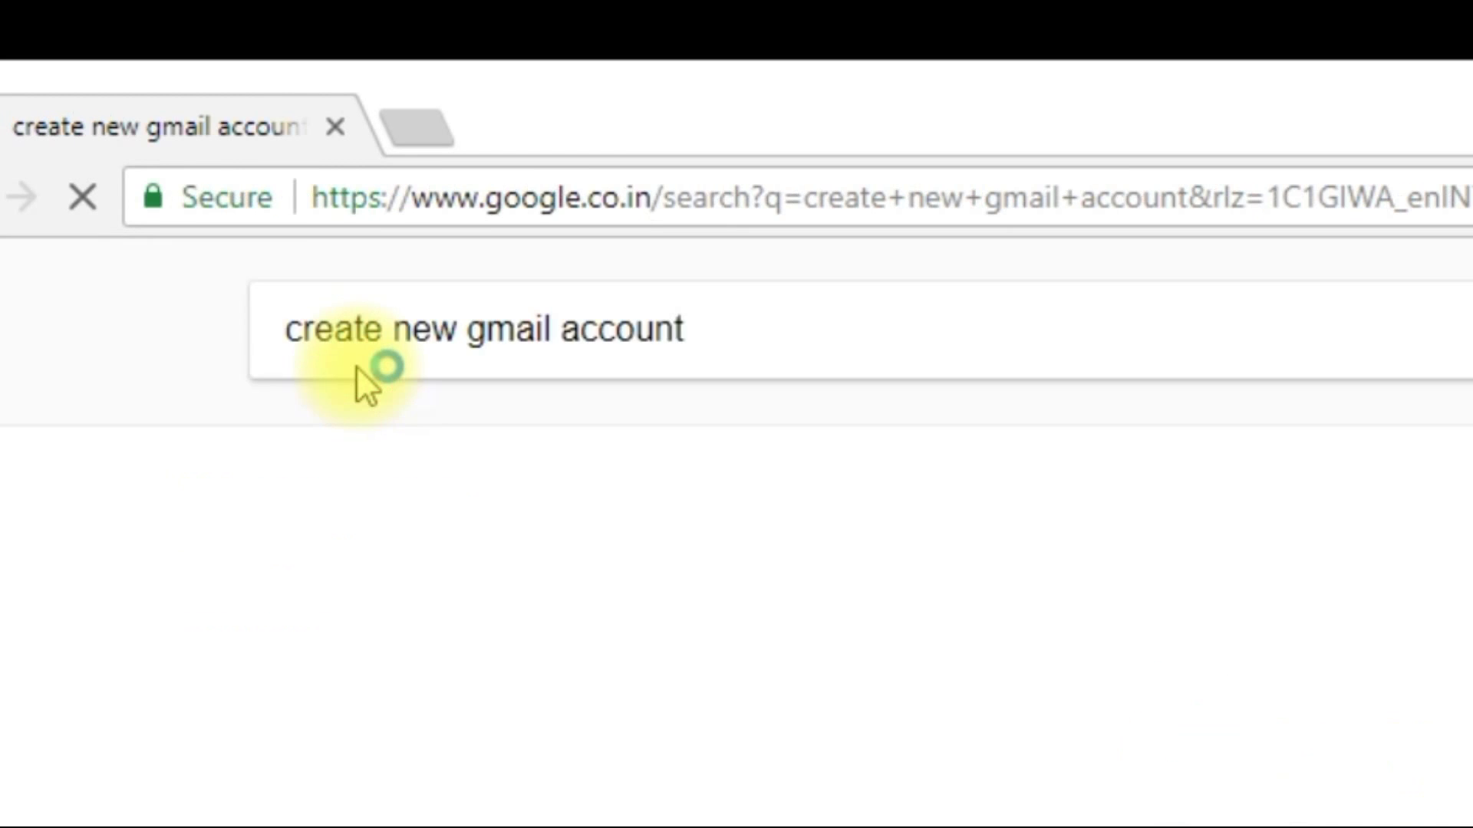
scroll(326, 111, down, 6)
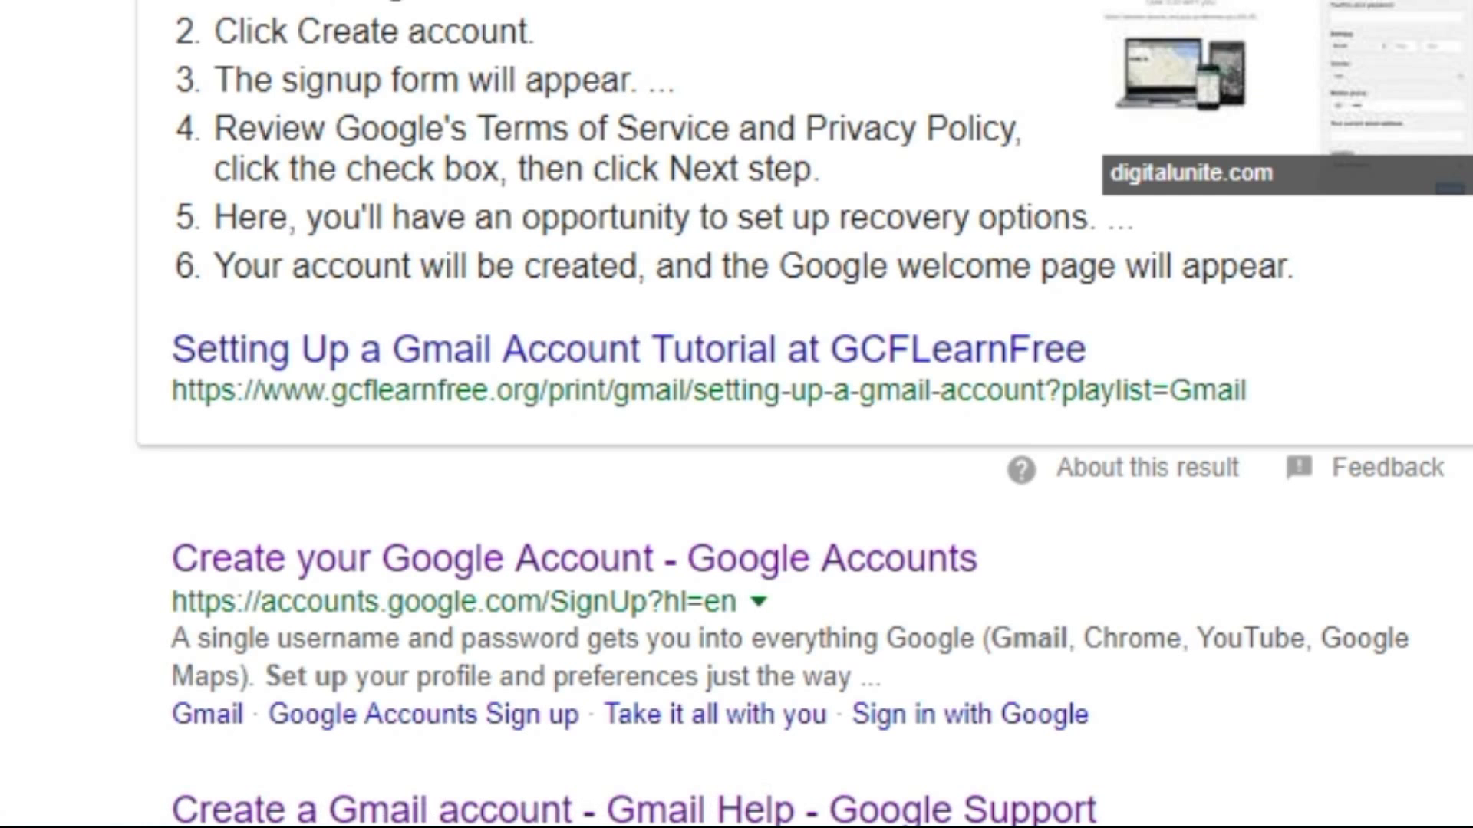
scroll(736, 415, down, 5)
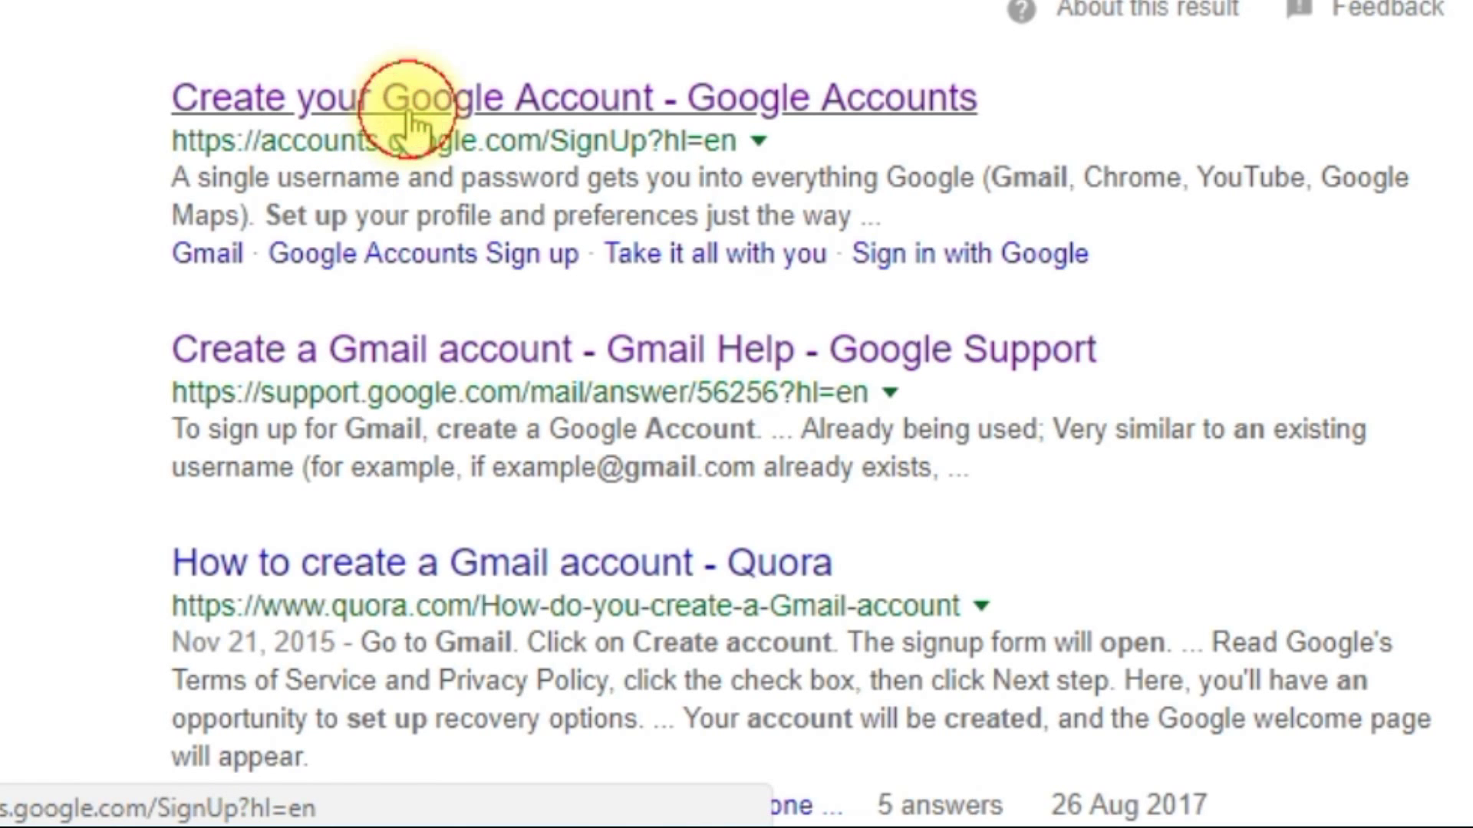
- On the Create your Google Account form, enter first and last name, desired username and a confirmed password, check them, and submit
click(384, 111)
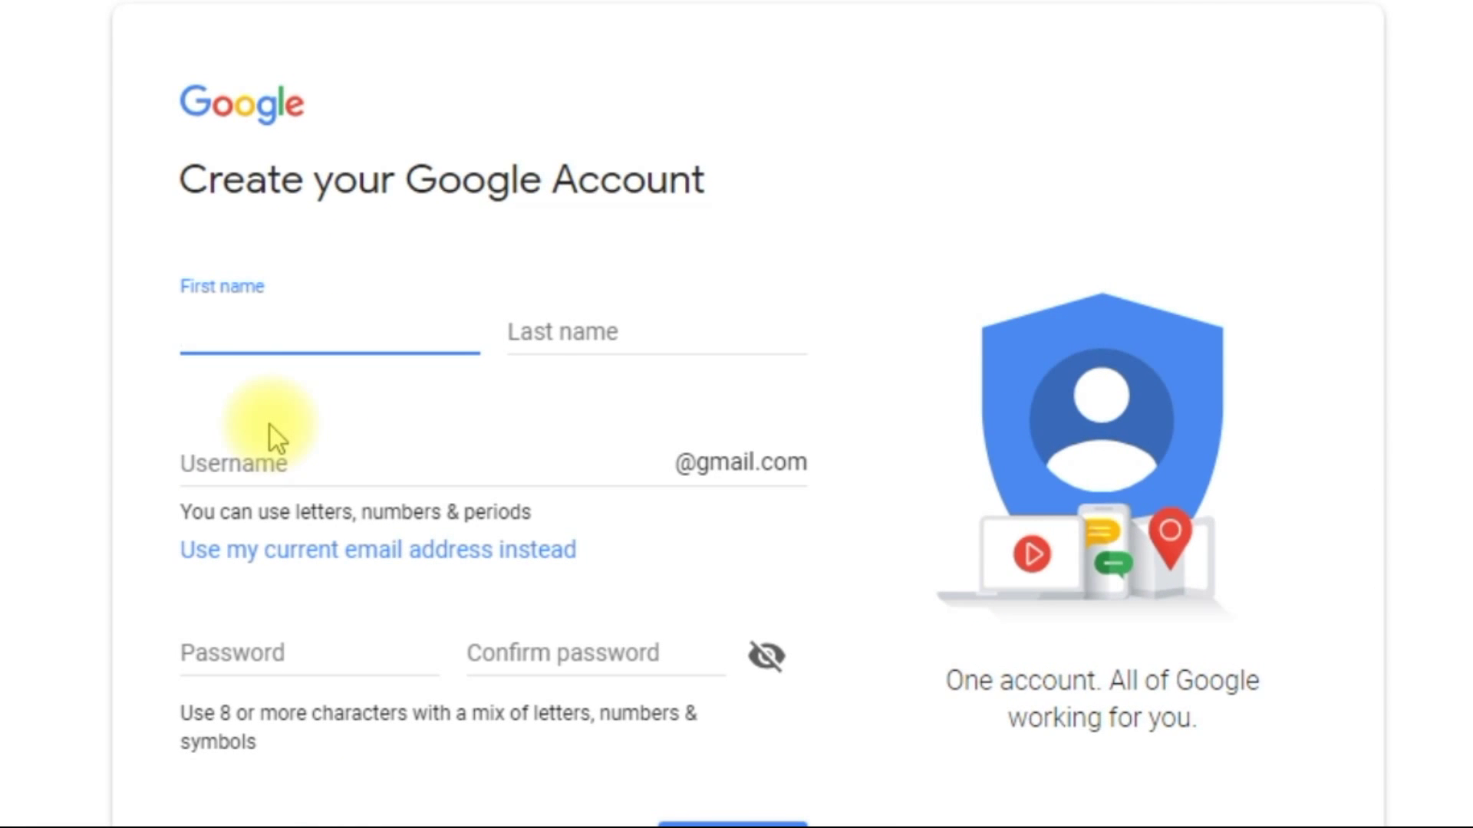
click(320, 456)
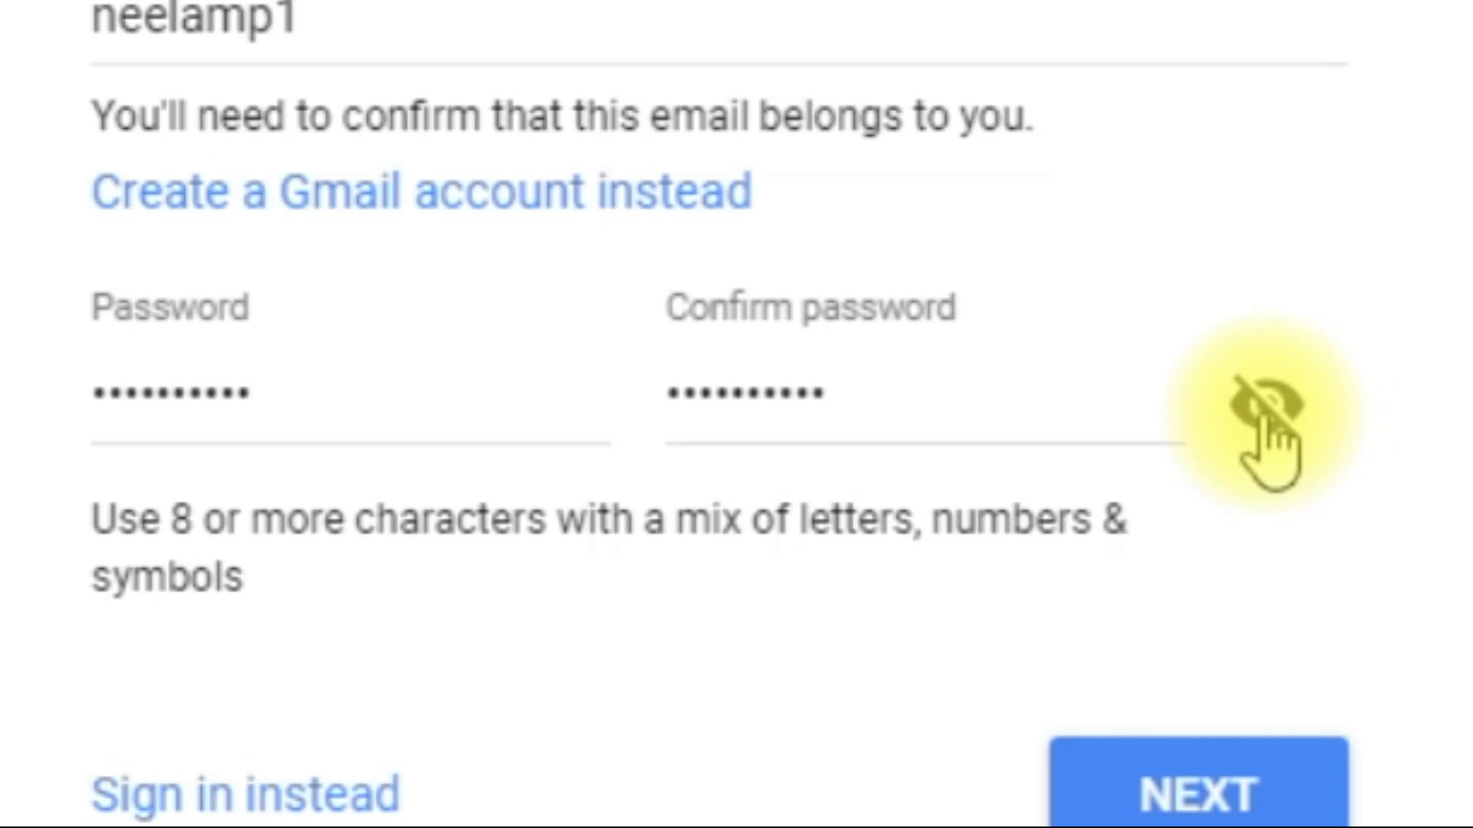
click(1264, 414)
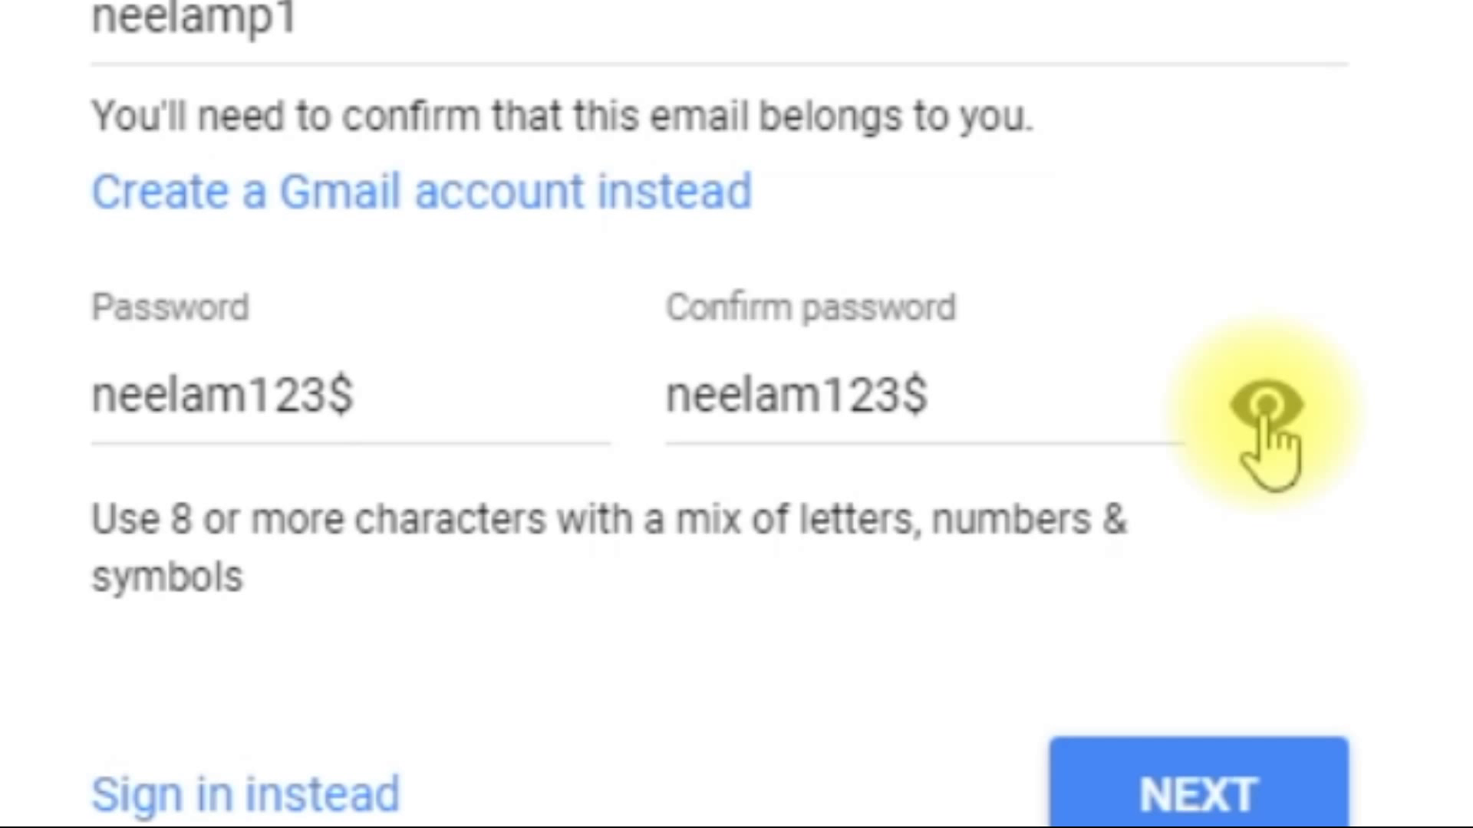
click(1266, 418)
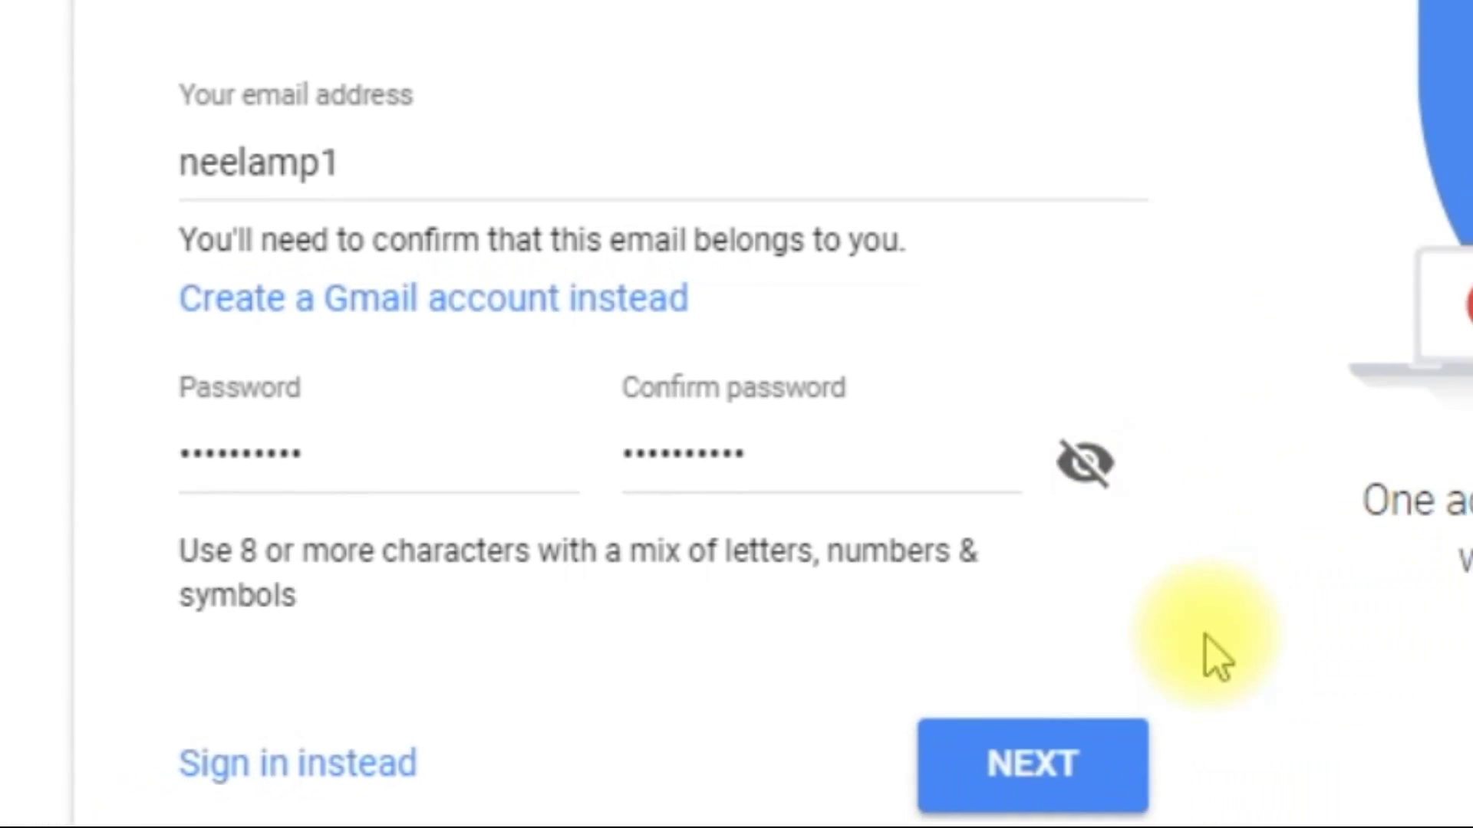
click(1058, 786)
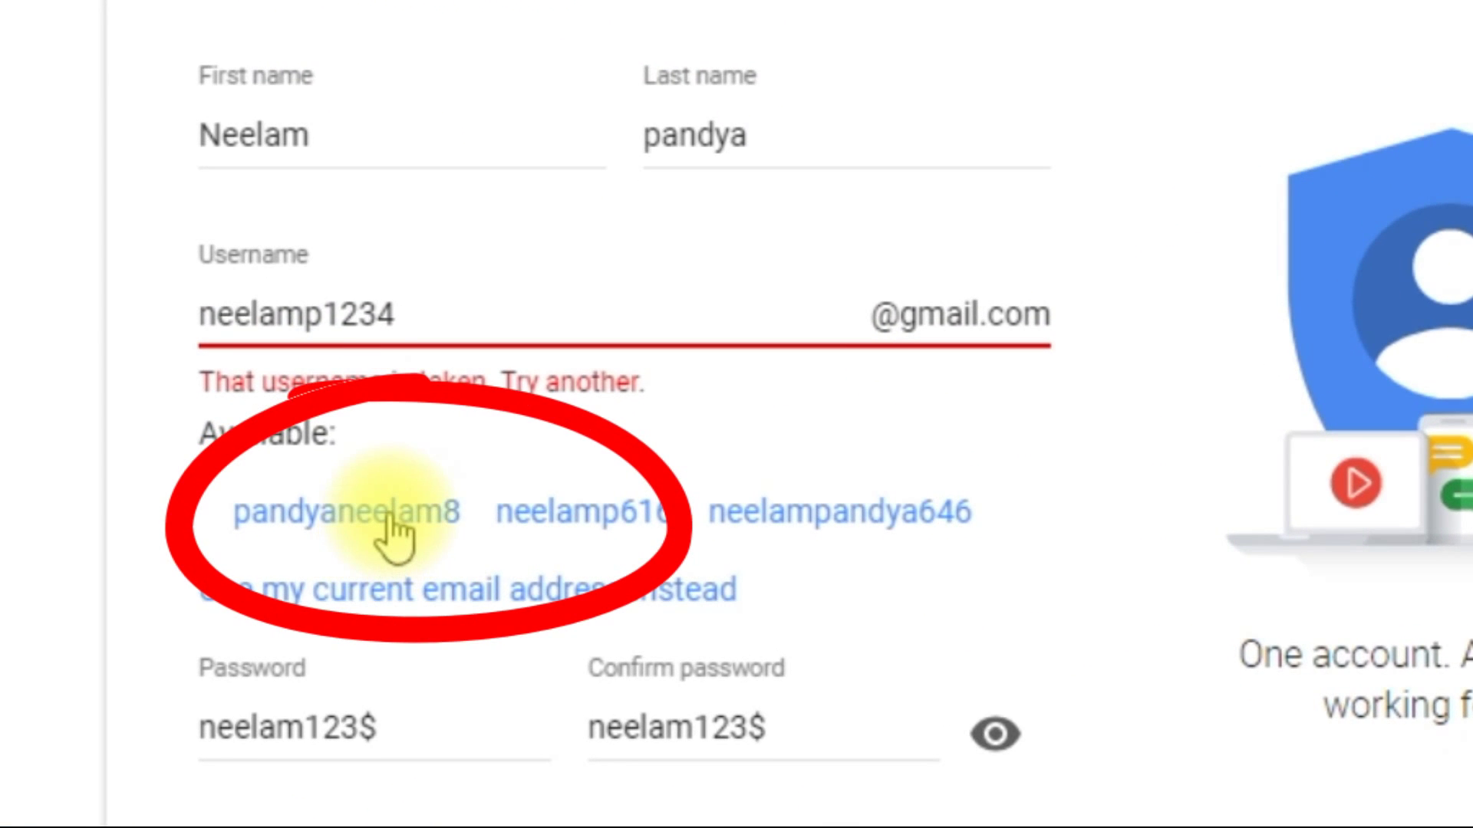
- Swap the taken username for an available suggested one and submit the form again
click(389, 516)
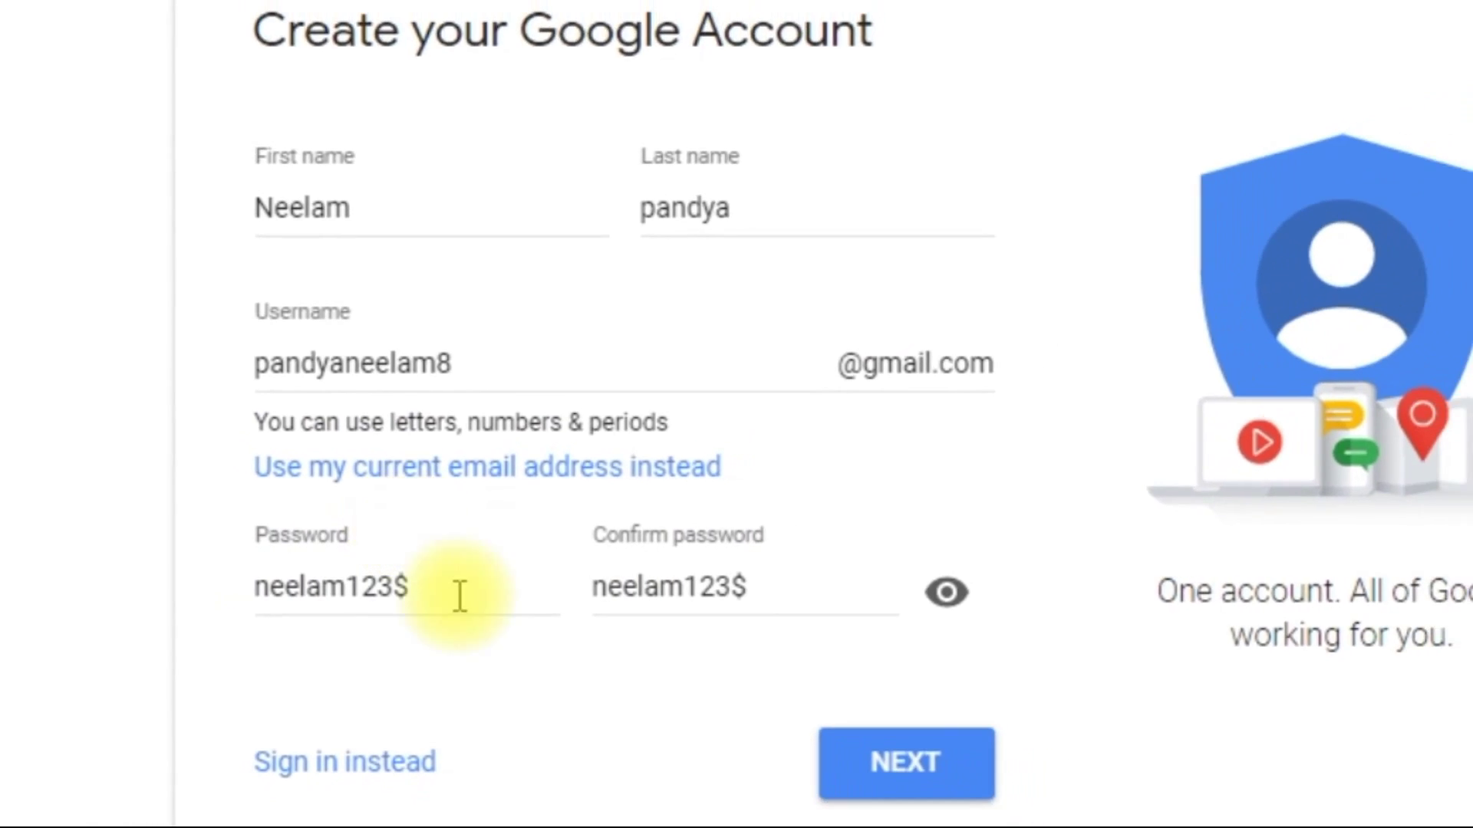
click(803, 721)
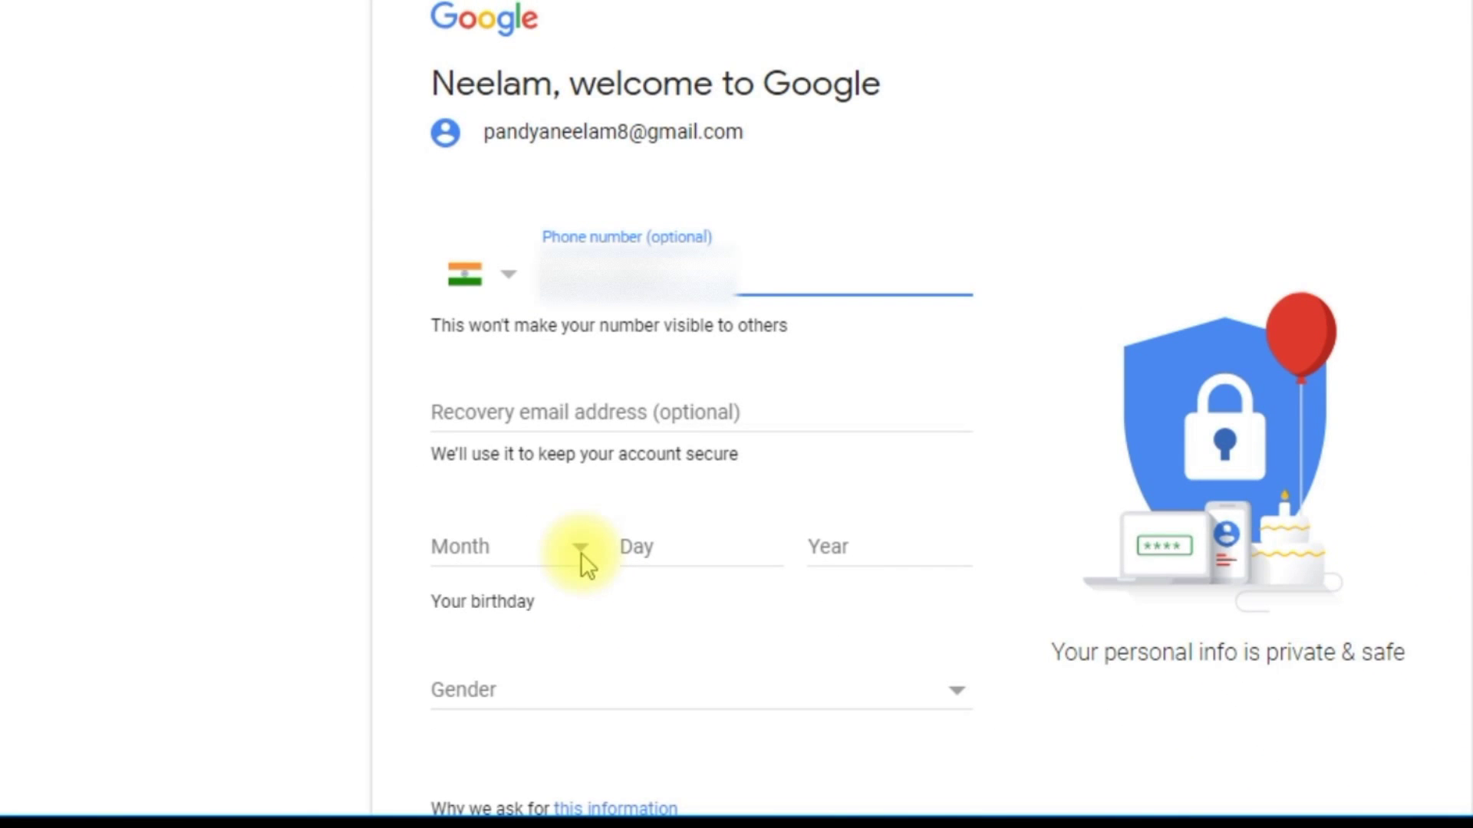
click(581, 552)
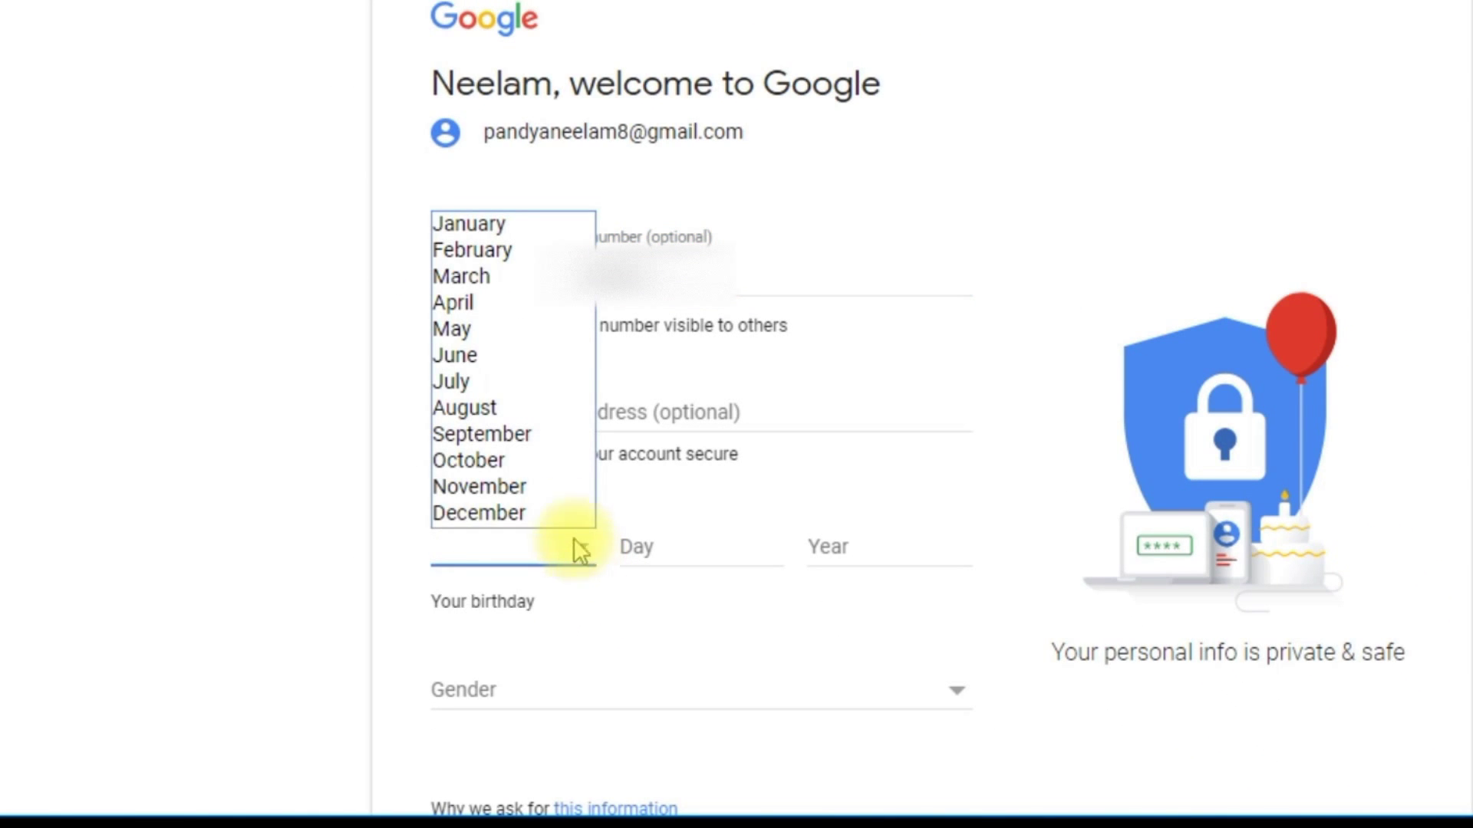
click(510, 407)
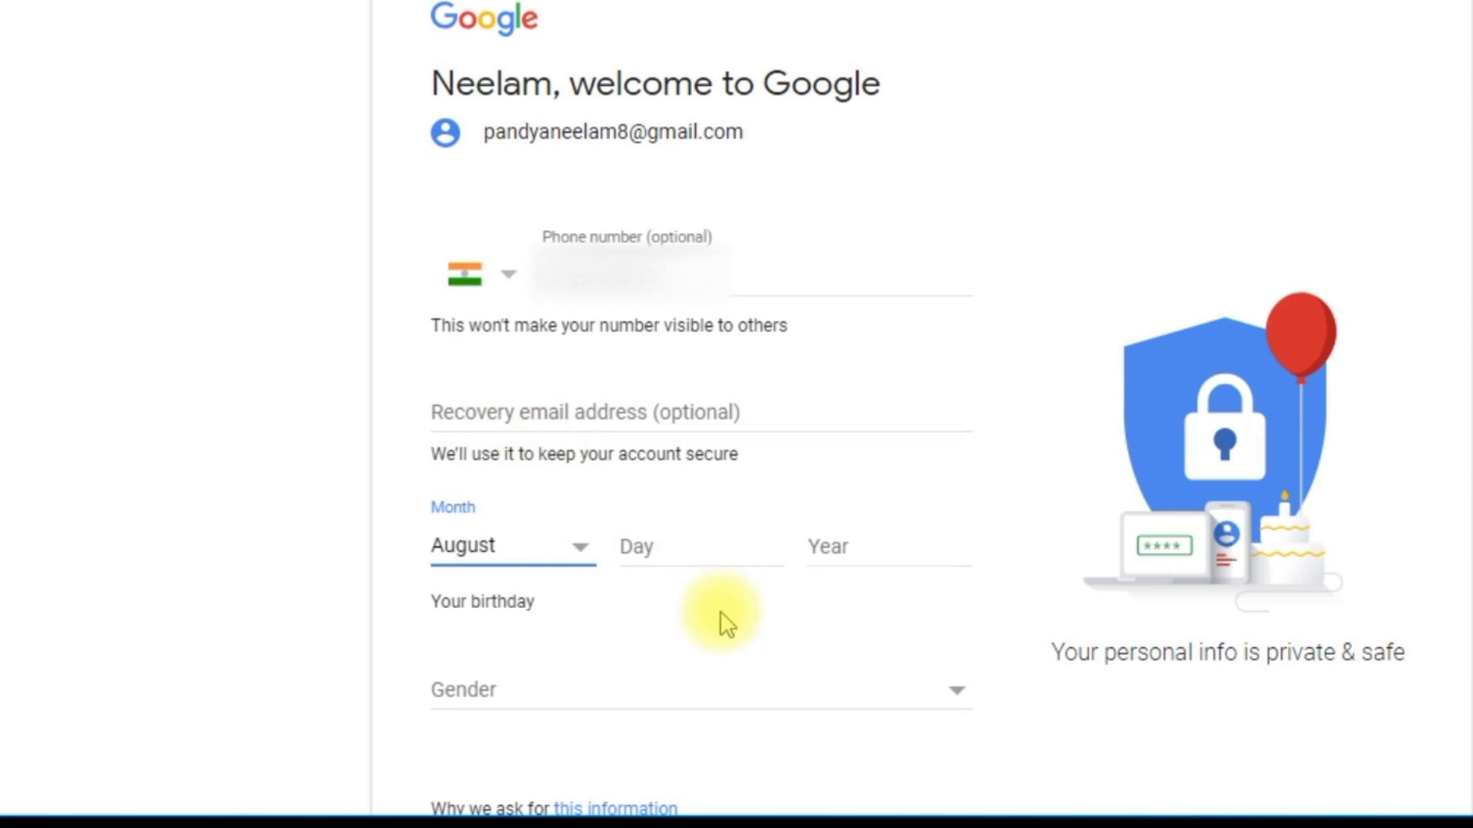
click(684, 547)
text(04)
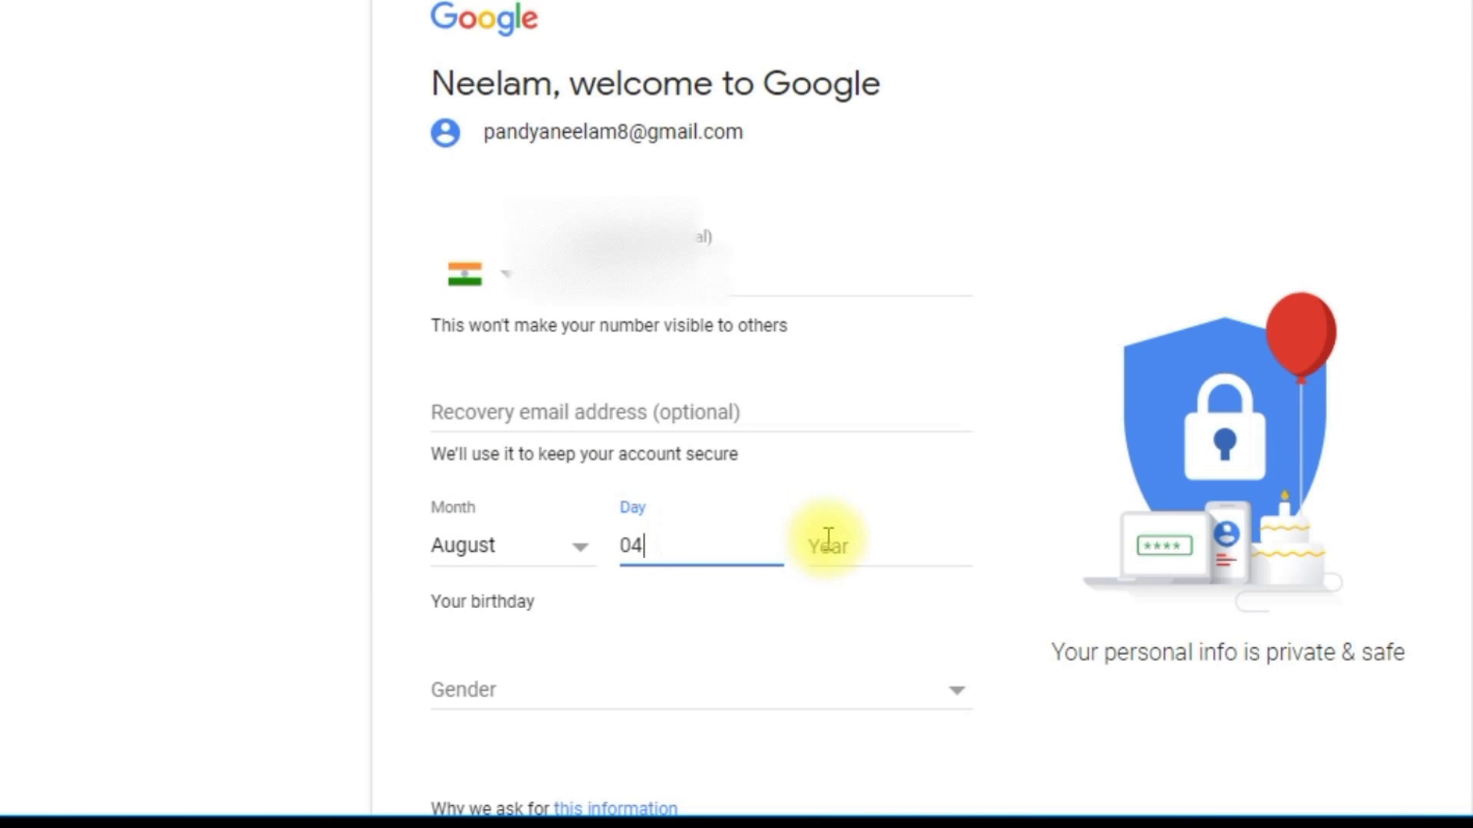
click(833, 542)
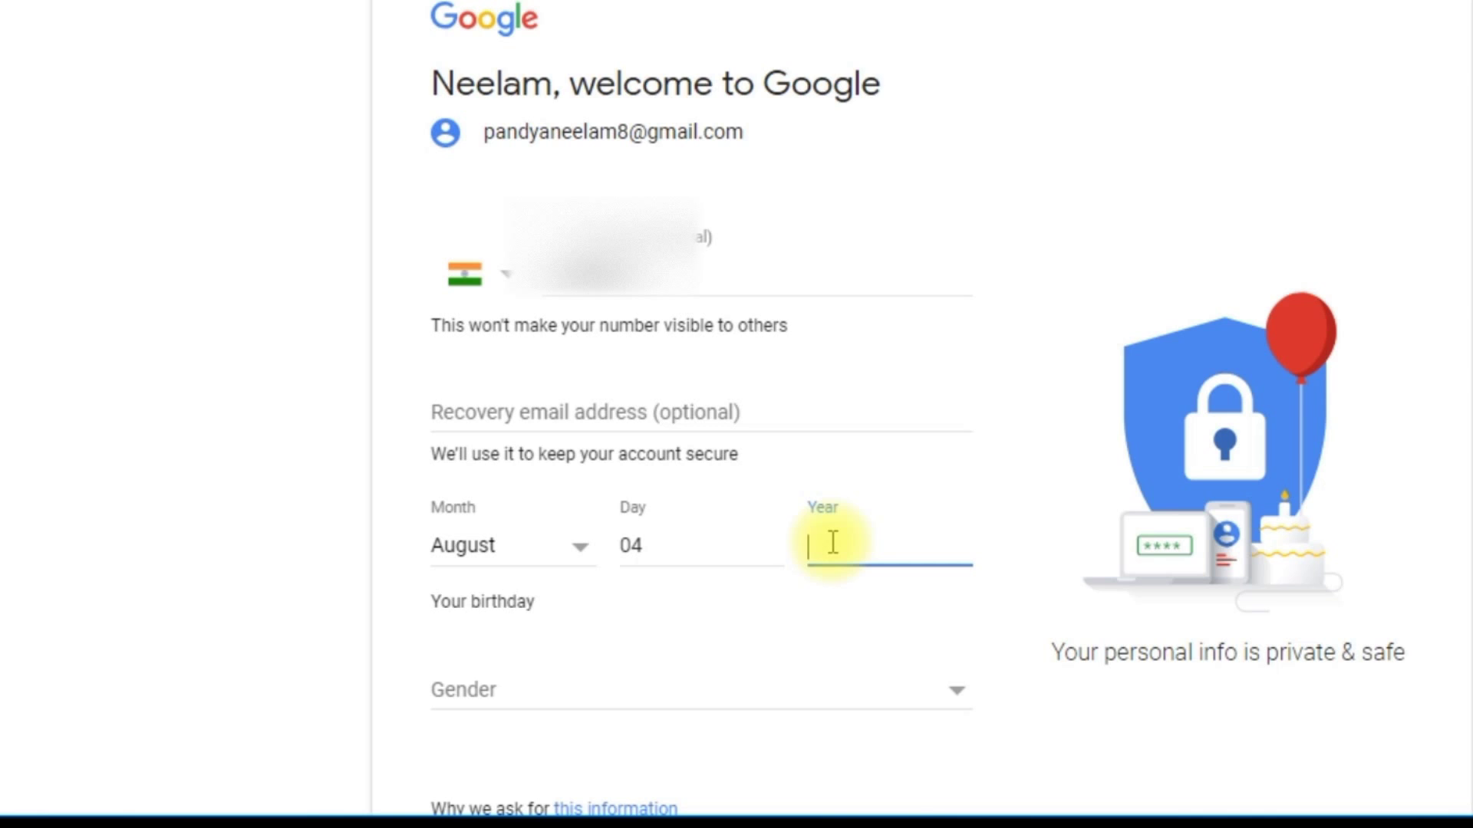
text(1977)
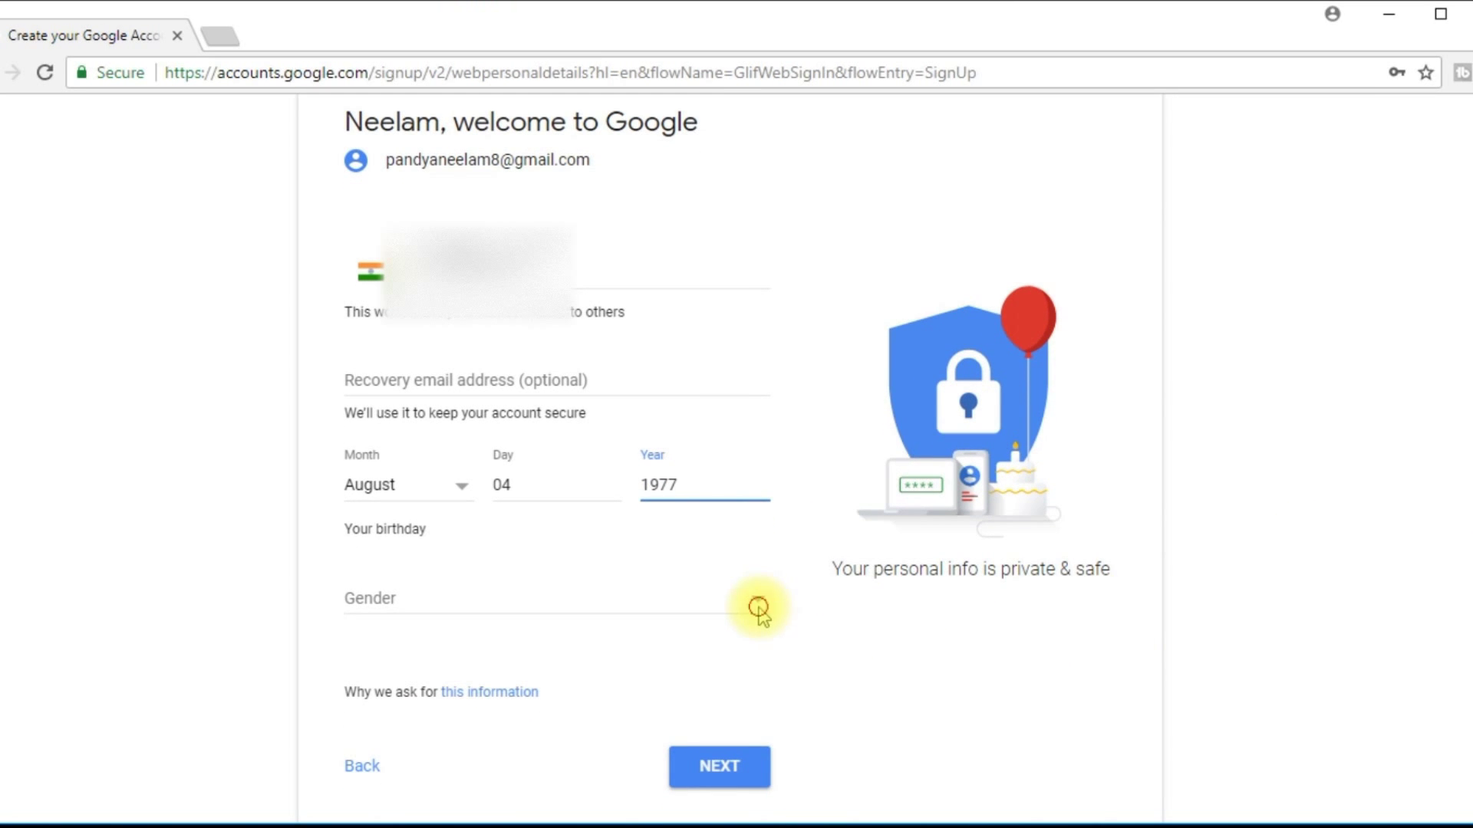
click(759, 612)
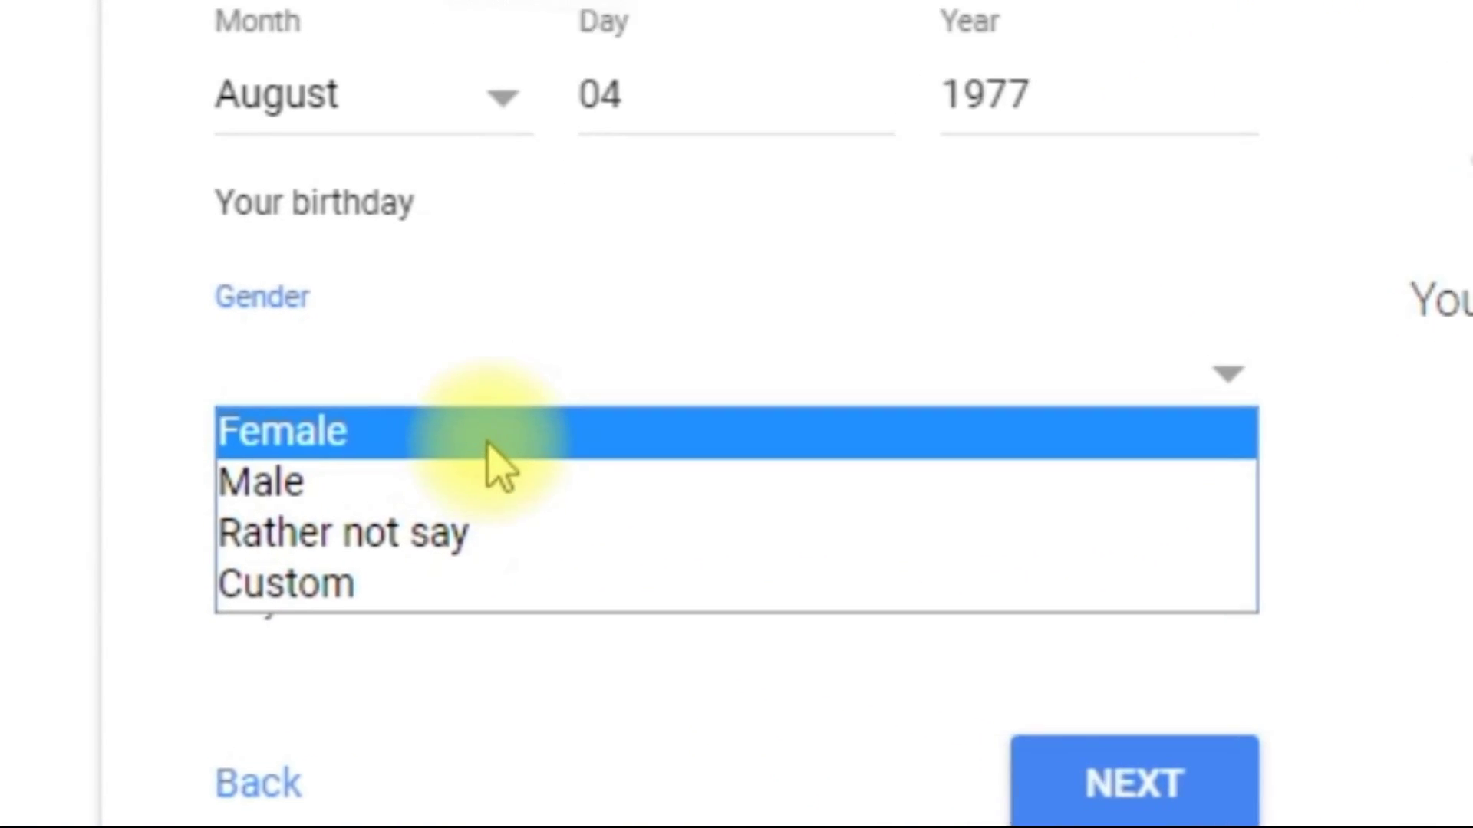
click(491, 443)
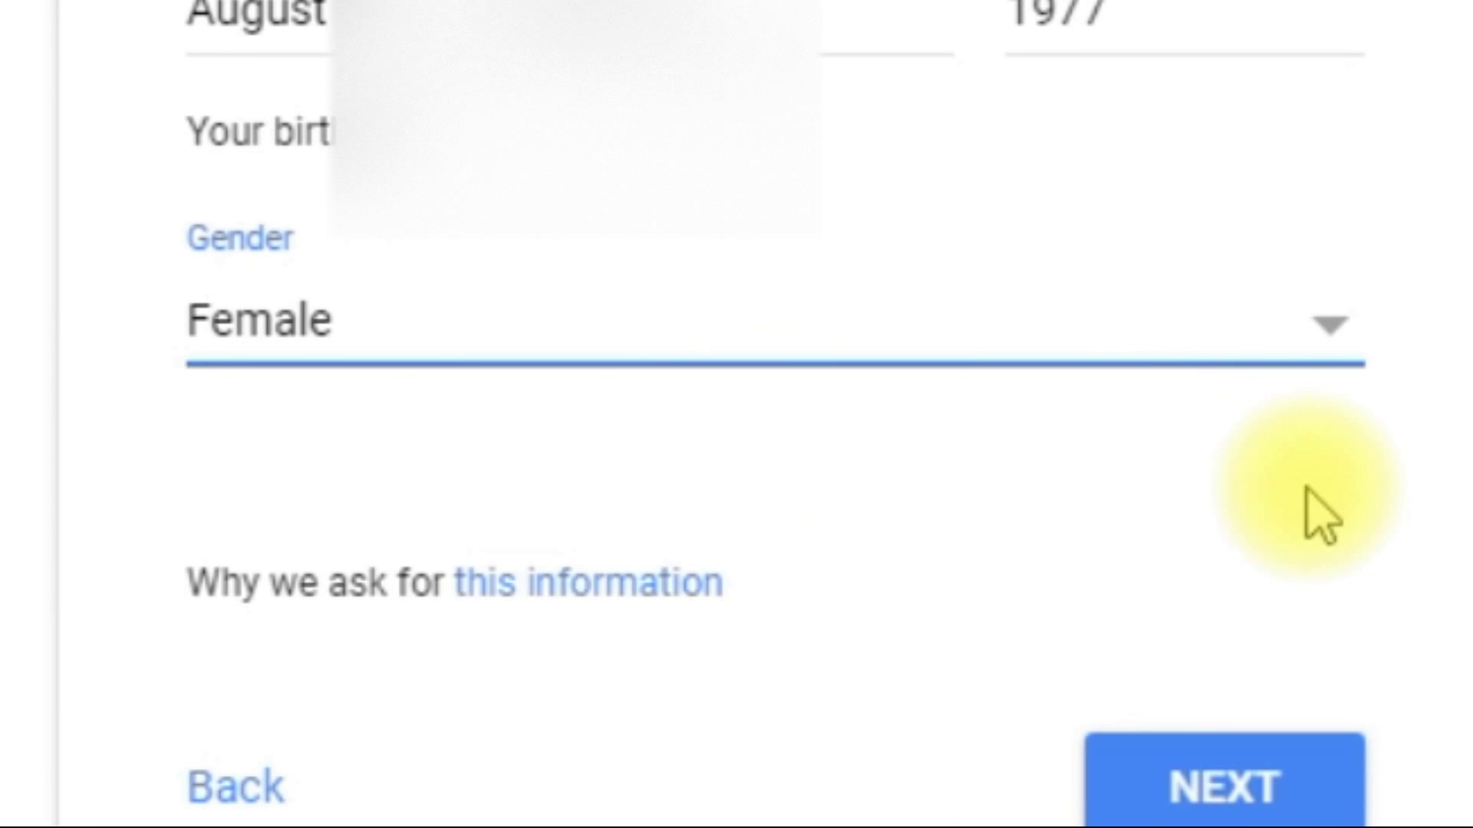
click(1215, 797)
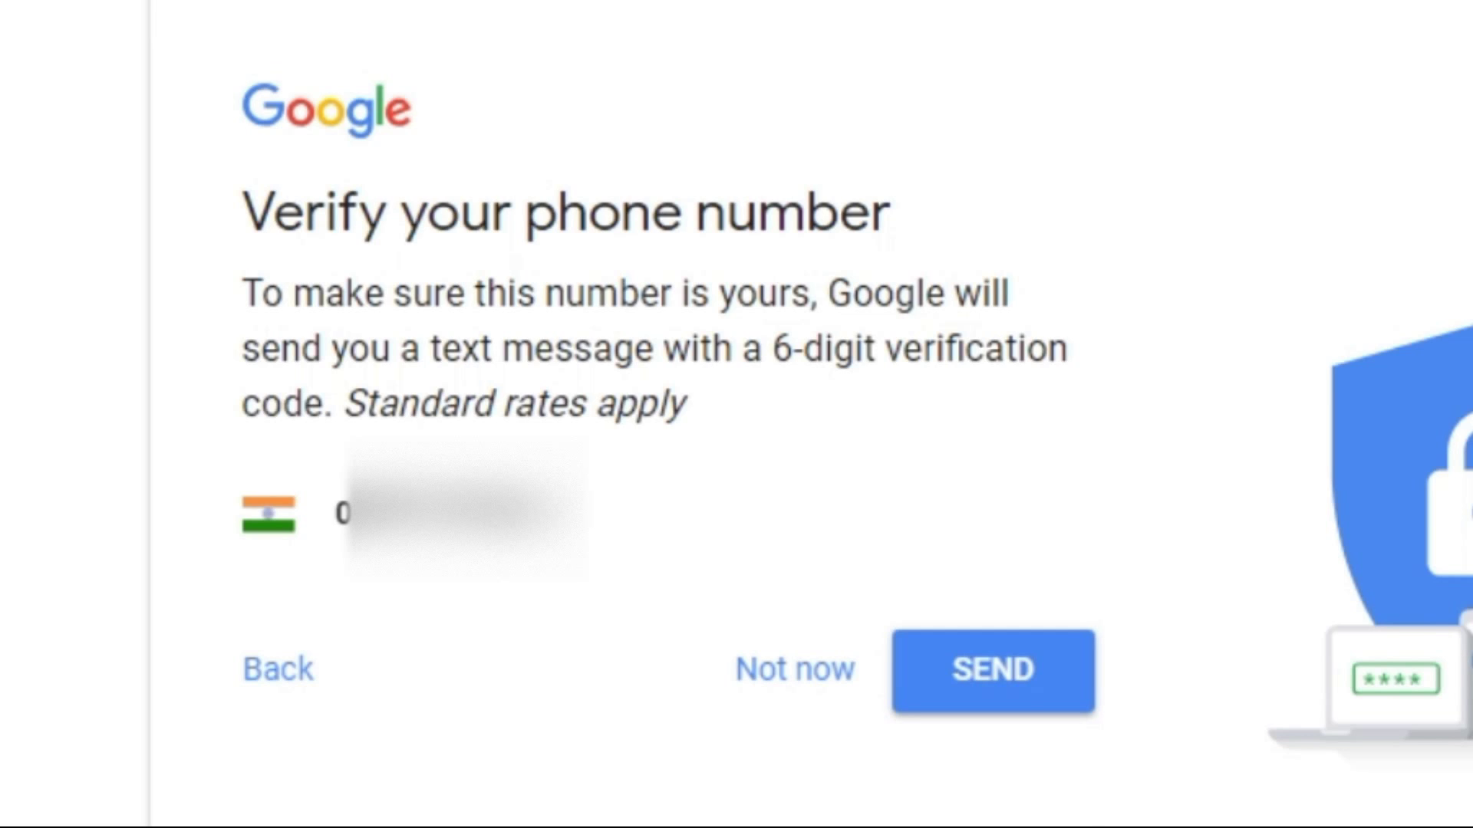
- Have the verification code texted, then enter the received six-digit code to verify the phone
click(1000, 701)
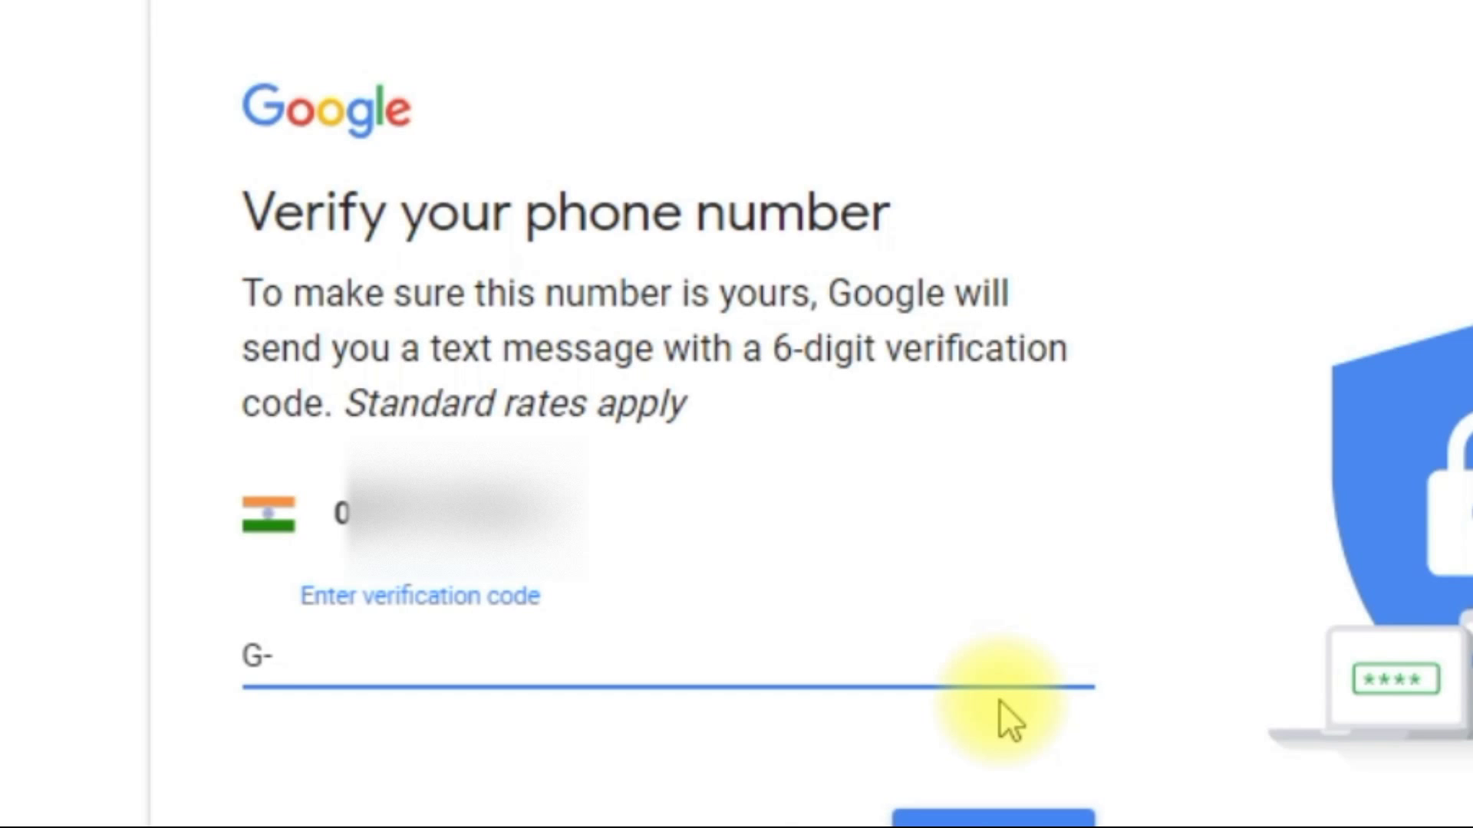
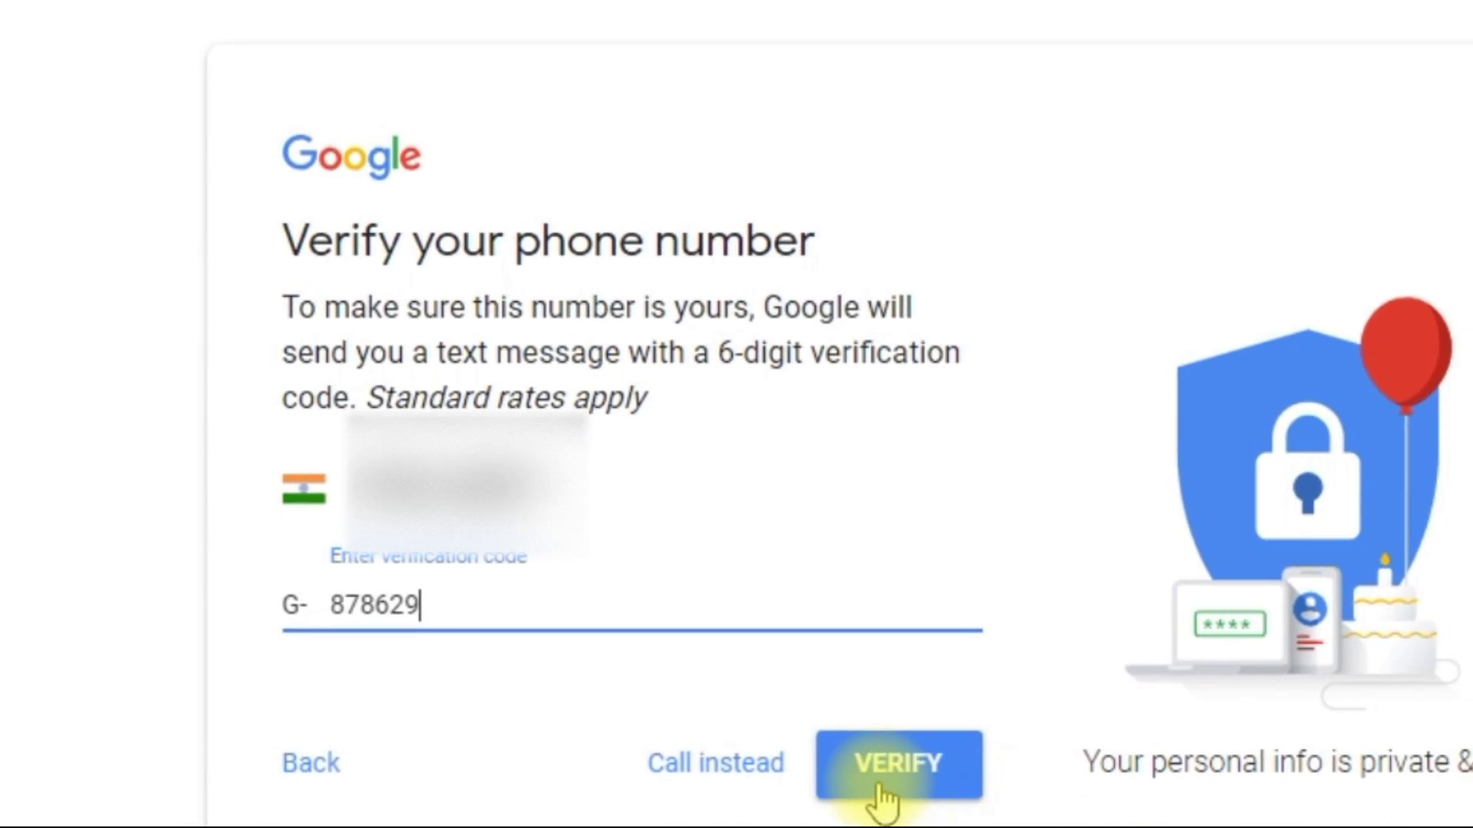
click(880, 790)
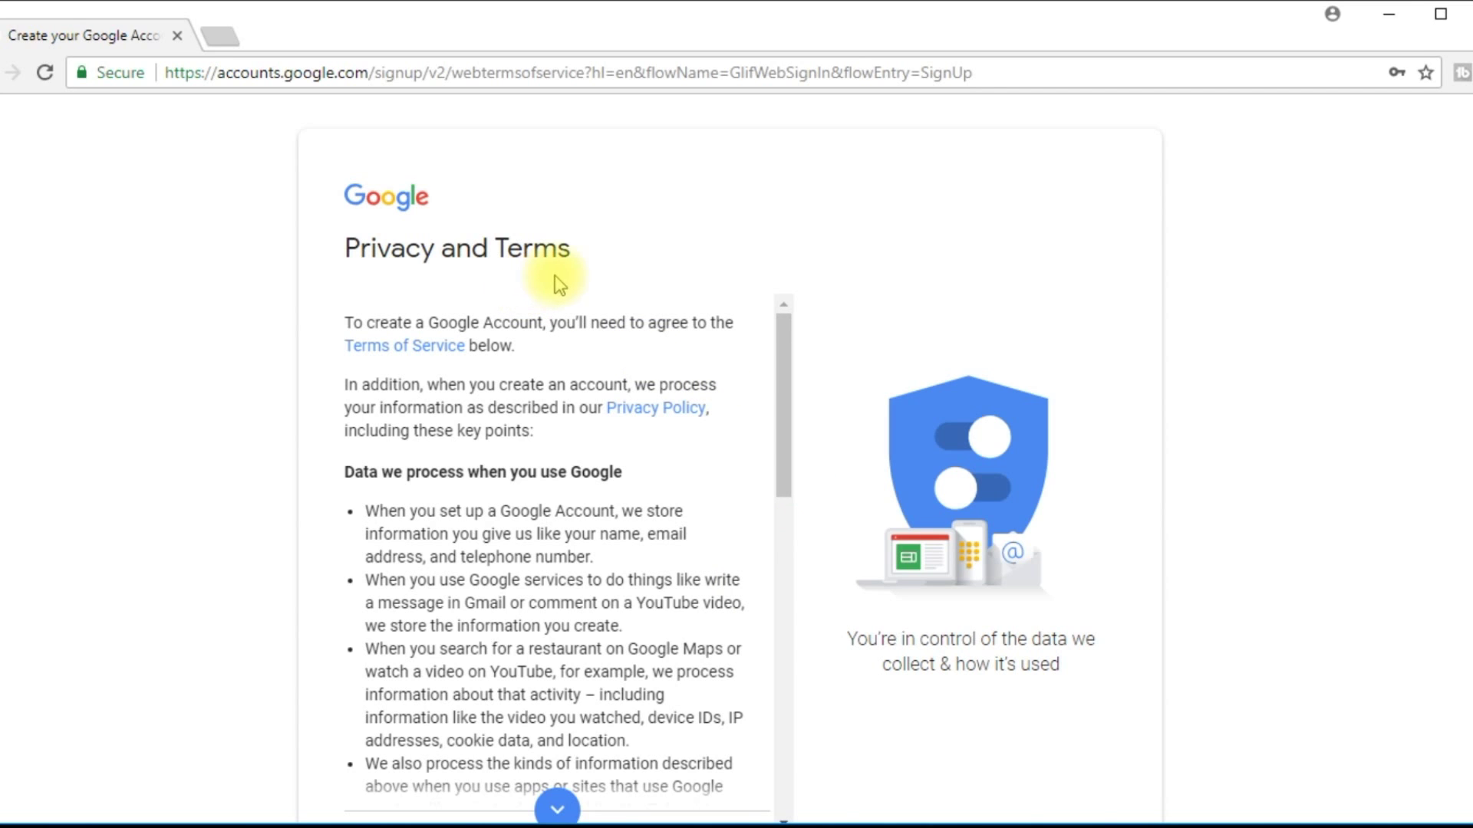
- Scroll through the Privacy and Terms text and agree to it
click(781, 374)
mouse_move(781, 374)
mouse_down()
mouse_move(784, 719)
mouse_move(828, 770)
mouse_up()
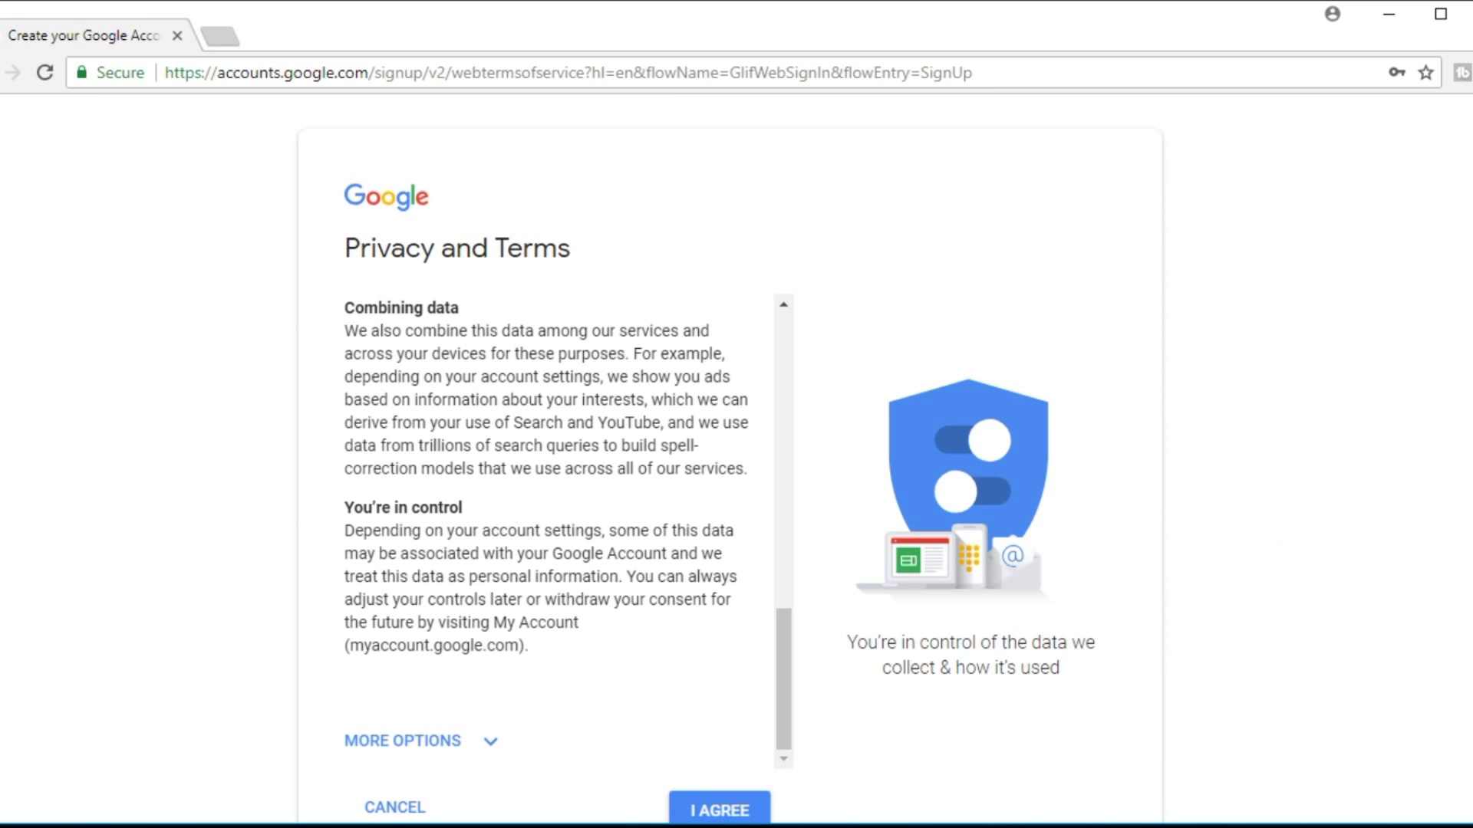
scroll(1123, 544, down, 1)
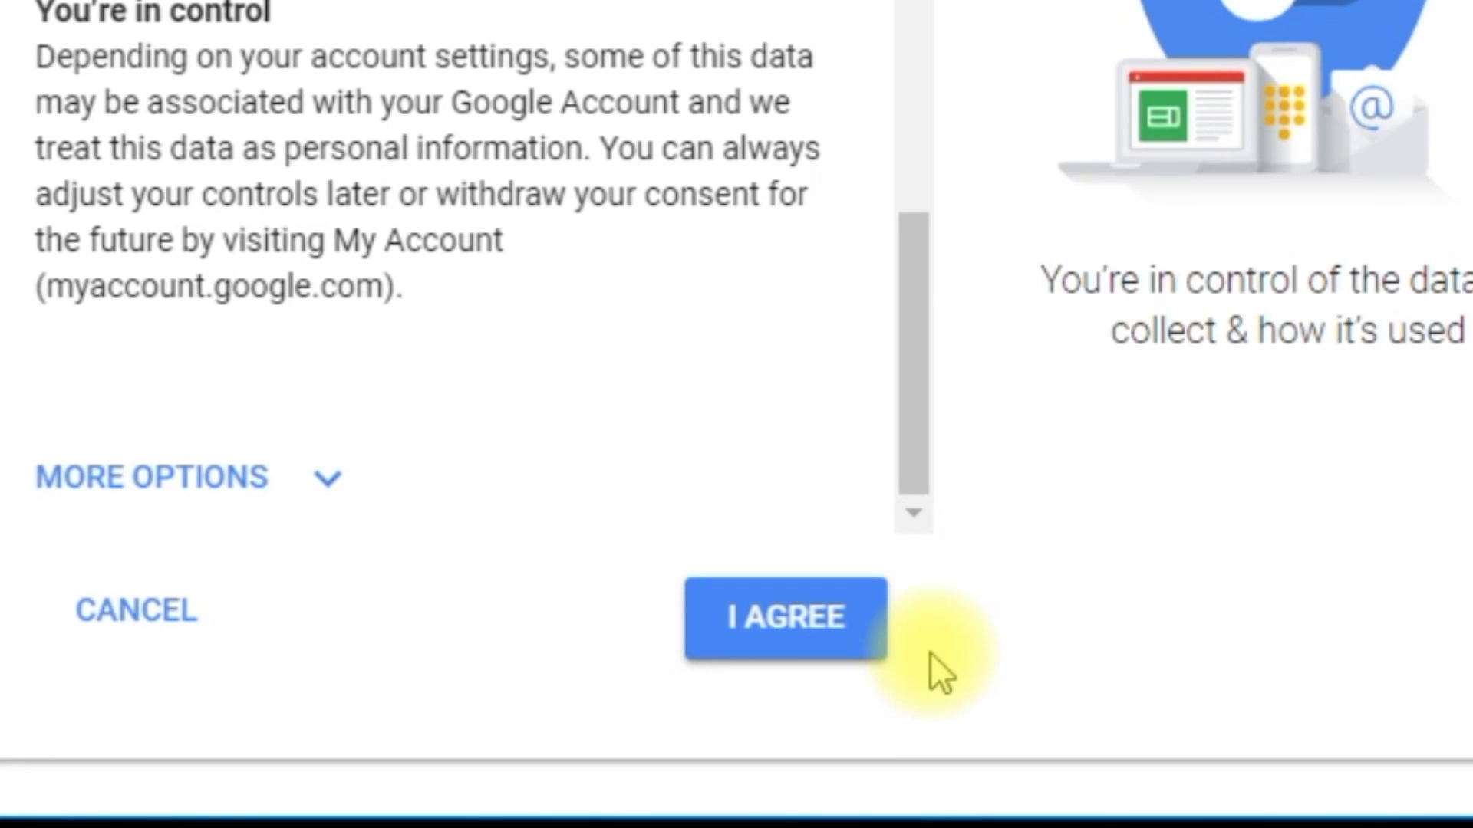
click(787, 643)
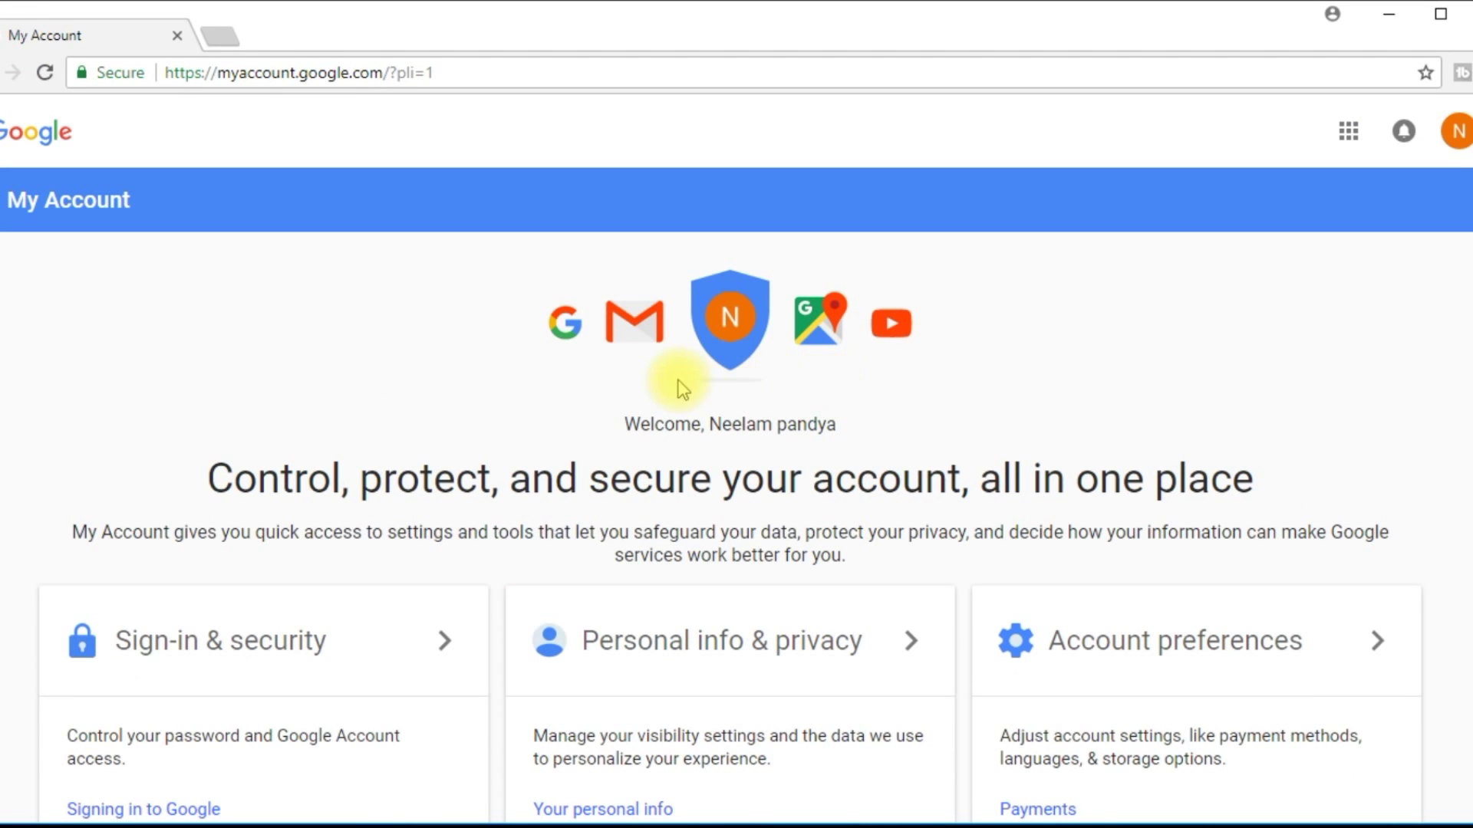
- Launch Gmail from the Gmail icon on the My Account welcome page
click(620, 322)
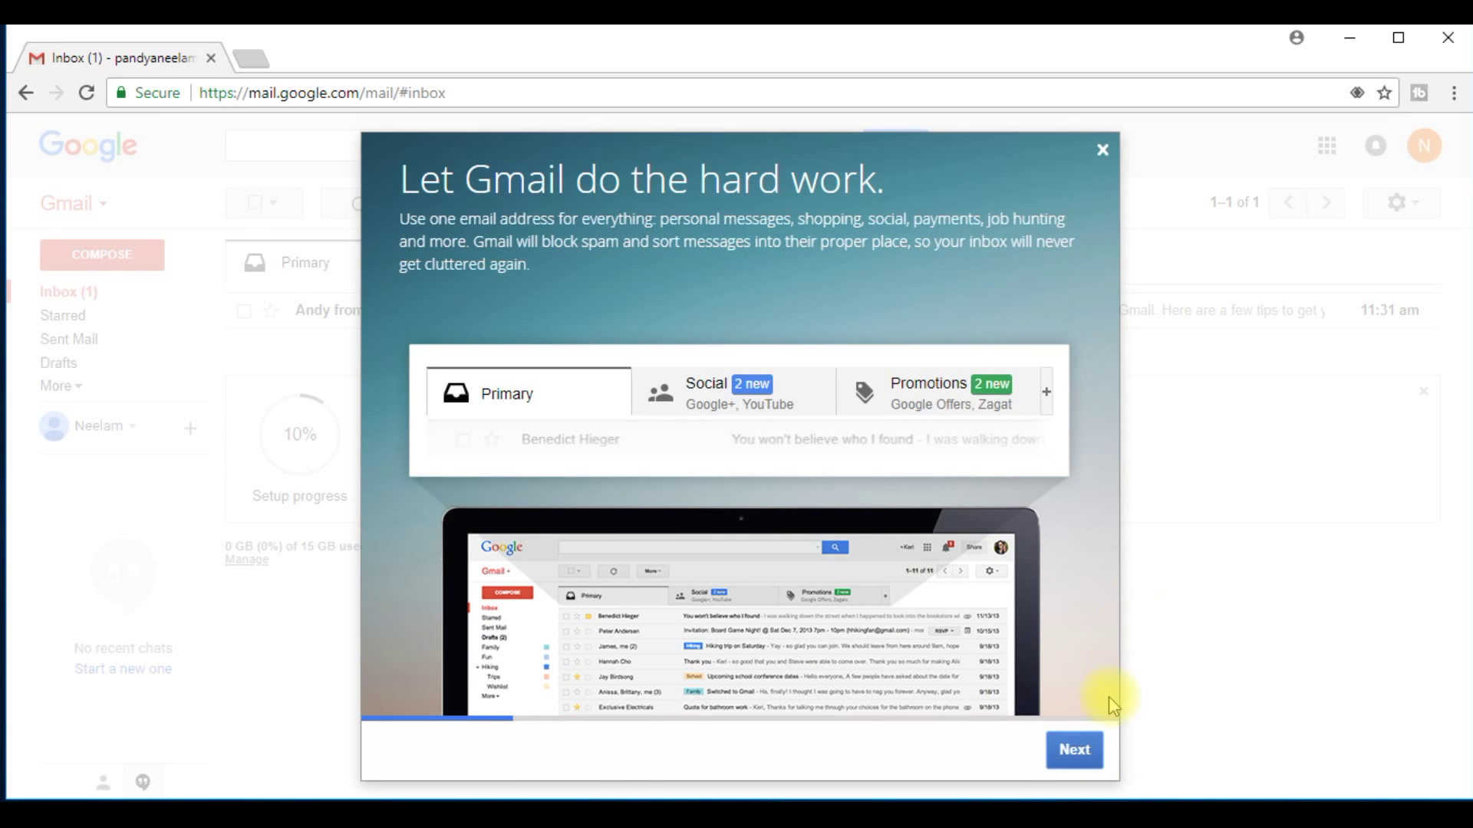
- Page through the four Gmail introduction slides and go to the inbox
click(1082, 765)
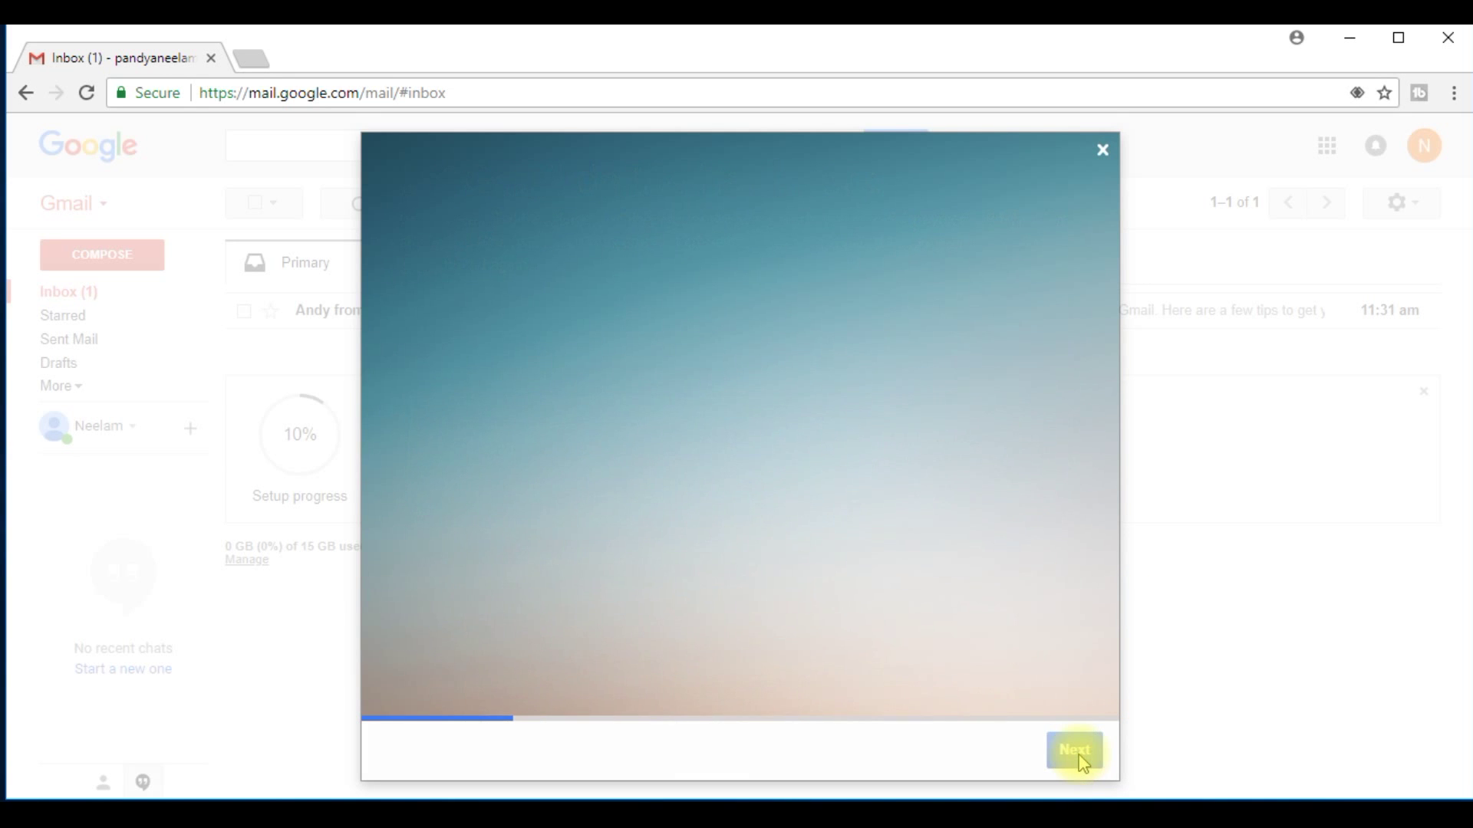
click(1080, 763)
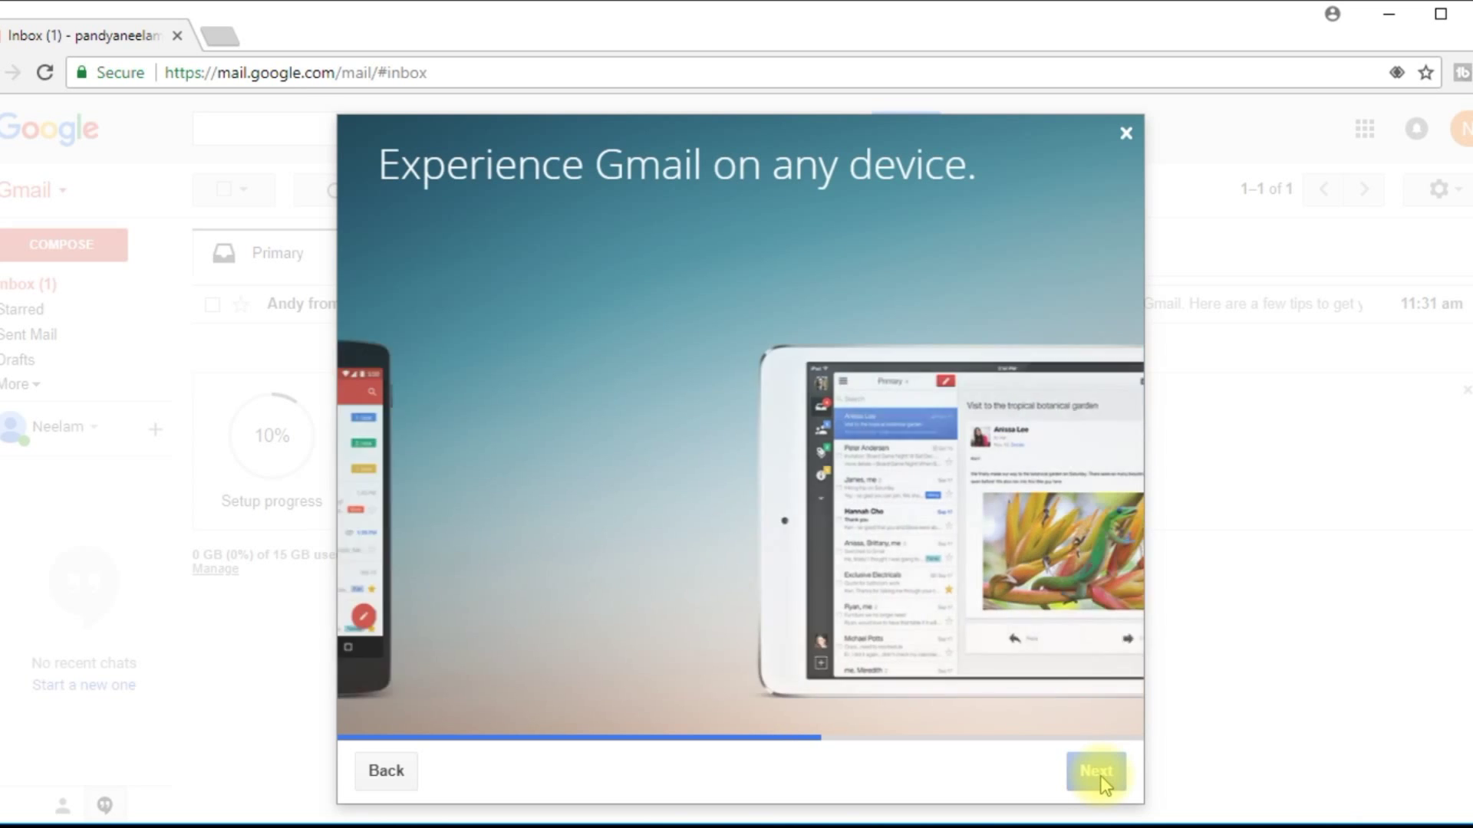
click(1102, 781)
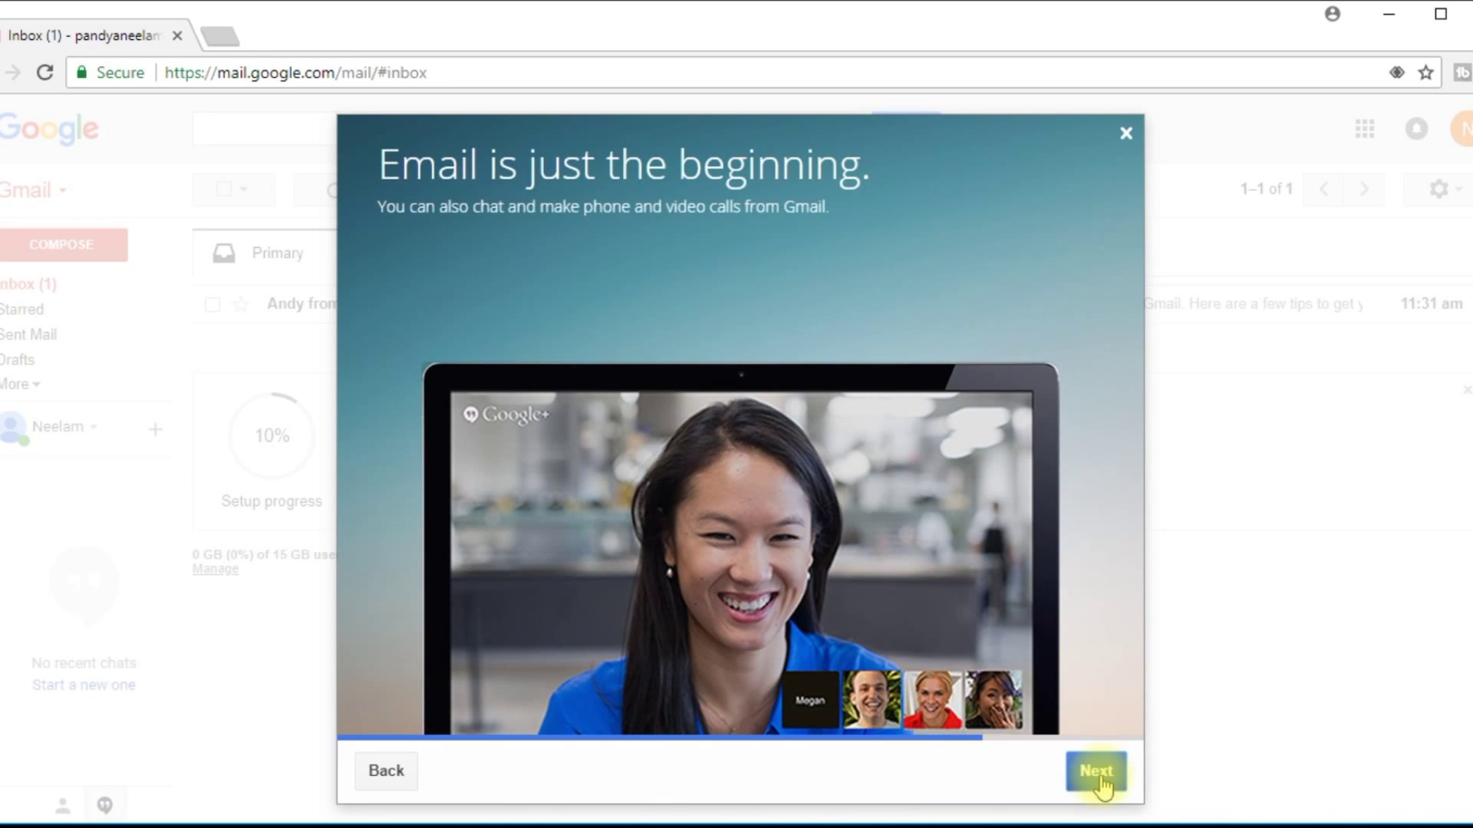
click(1102, 781)
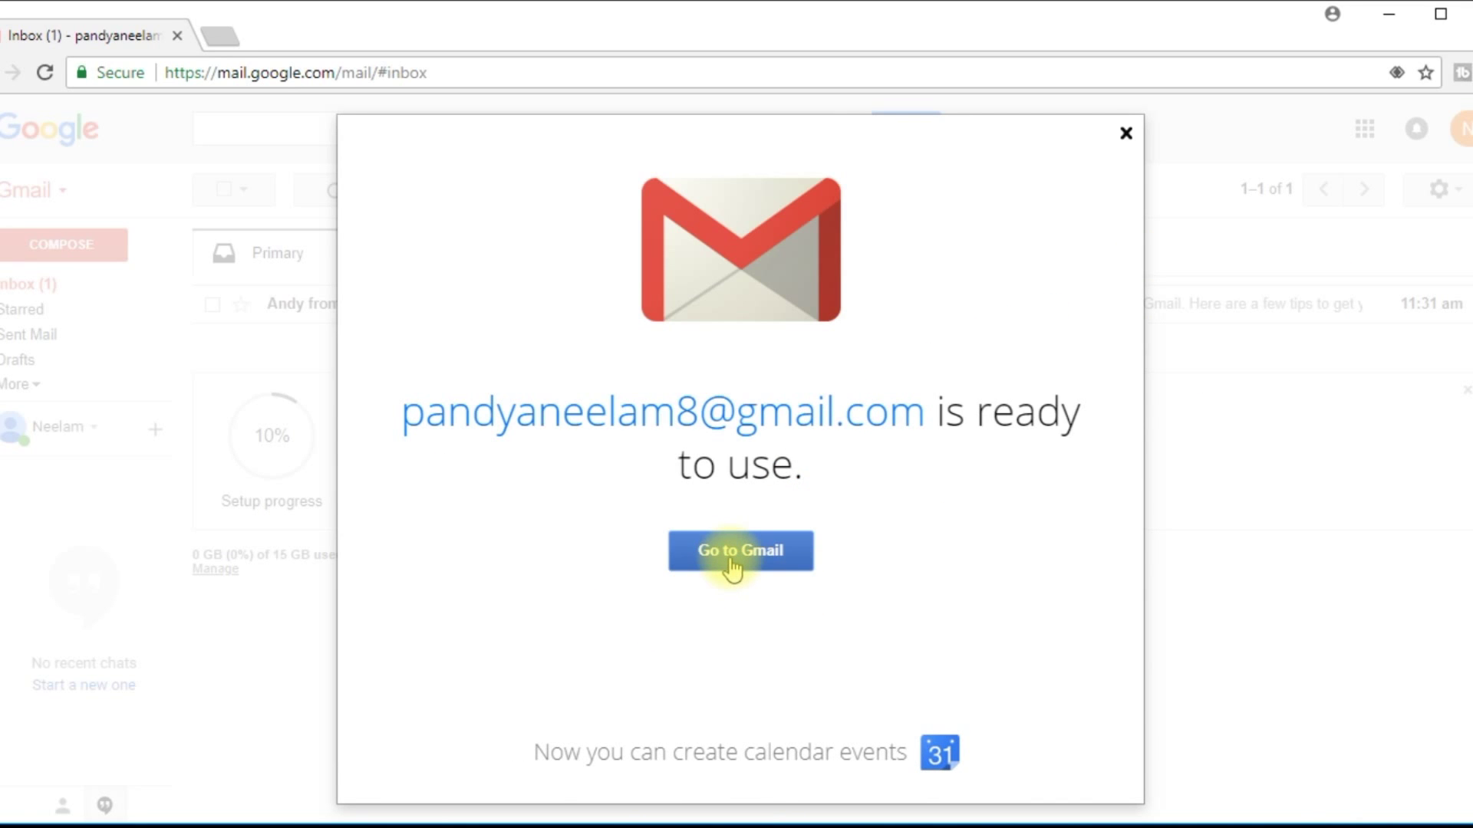
click(731, 566)
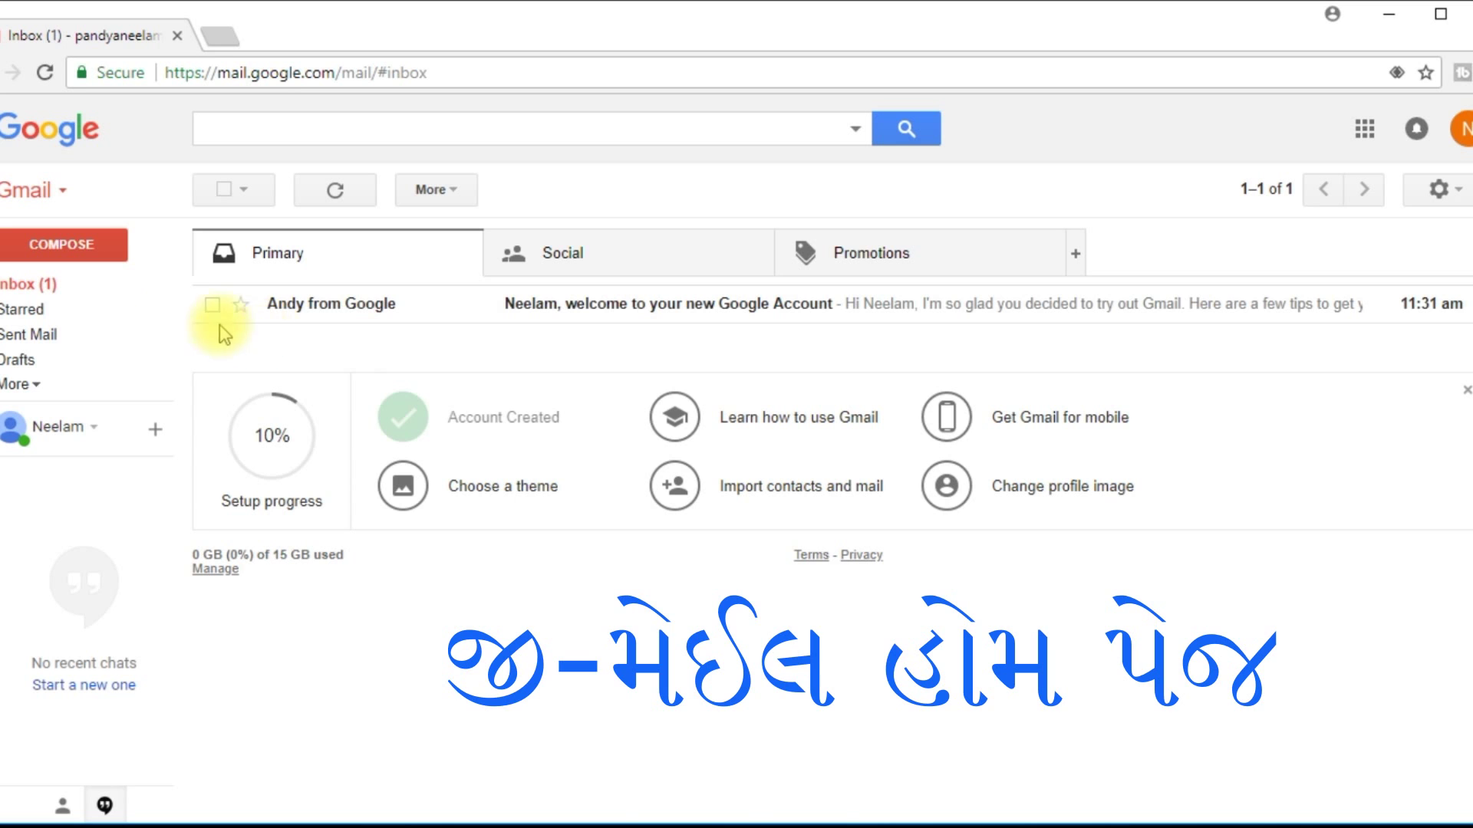
- Compose a new message with body text 'hi' and close it, keeping it as a draft
click(96, 242)
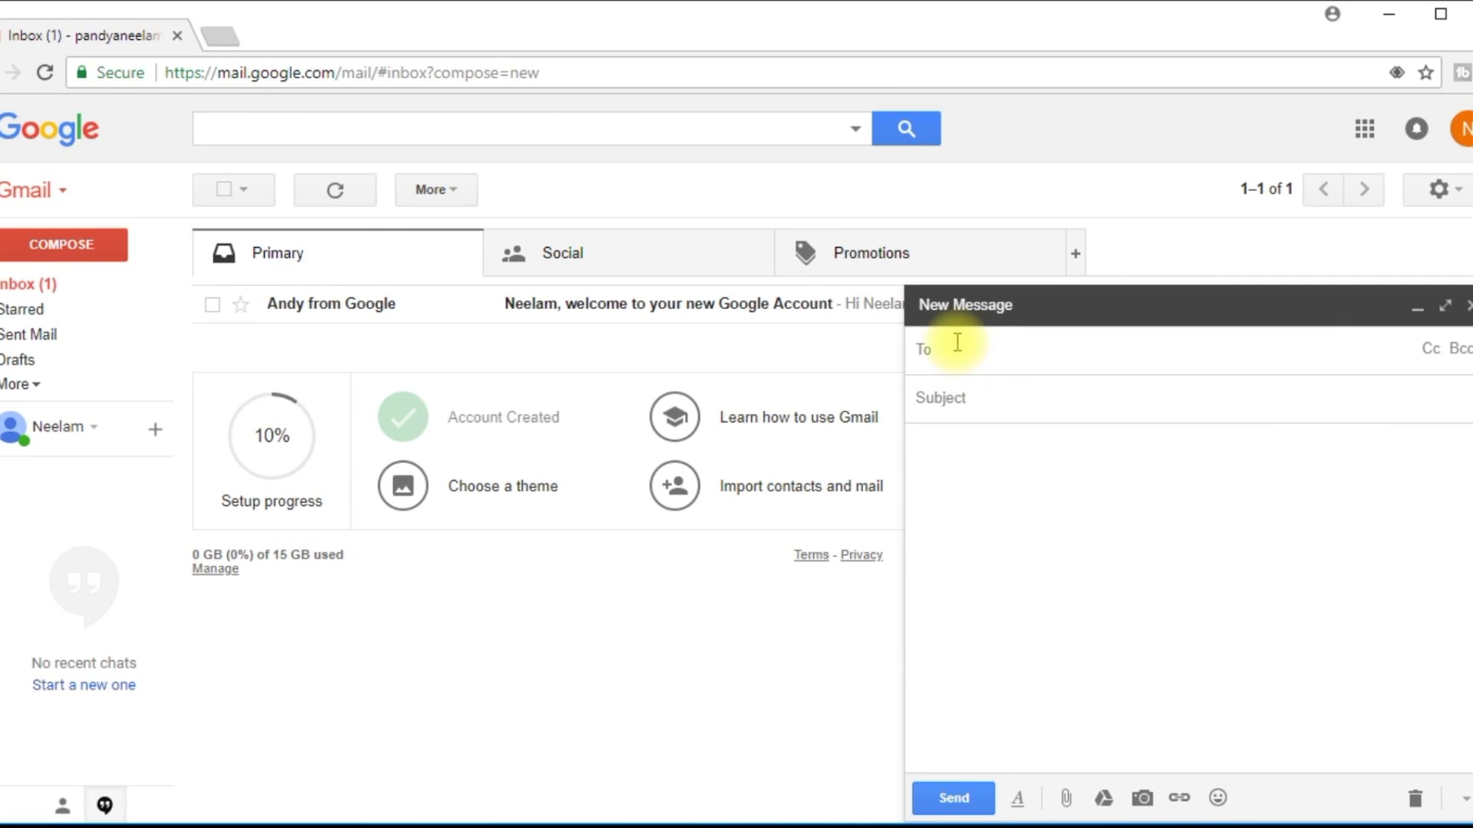
click(1014, 347)
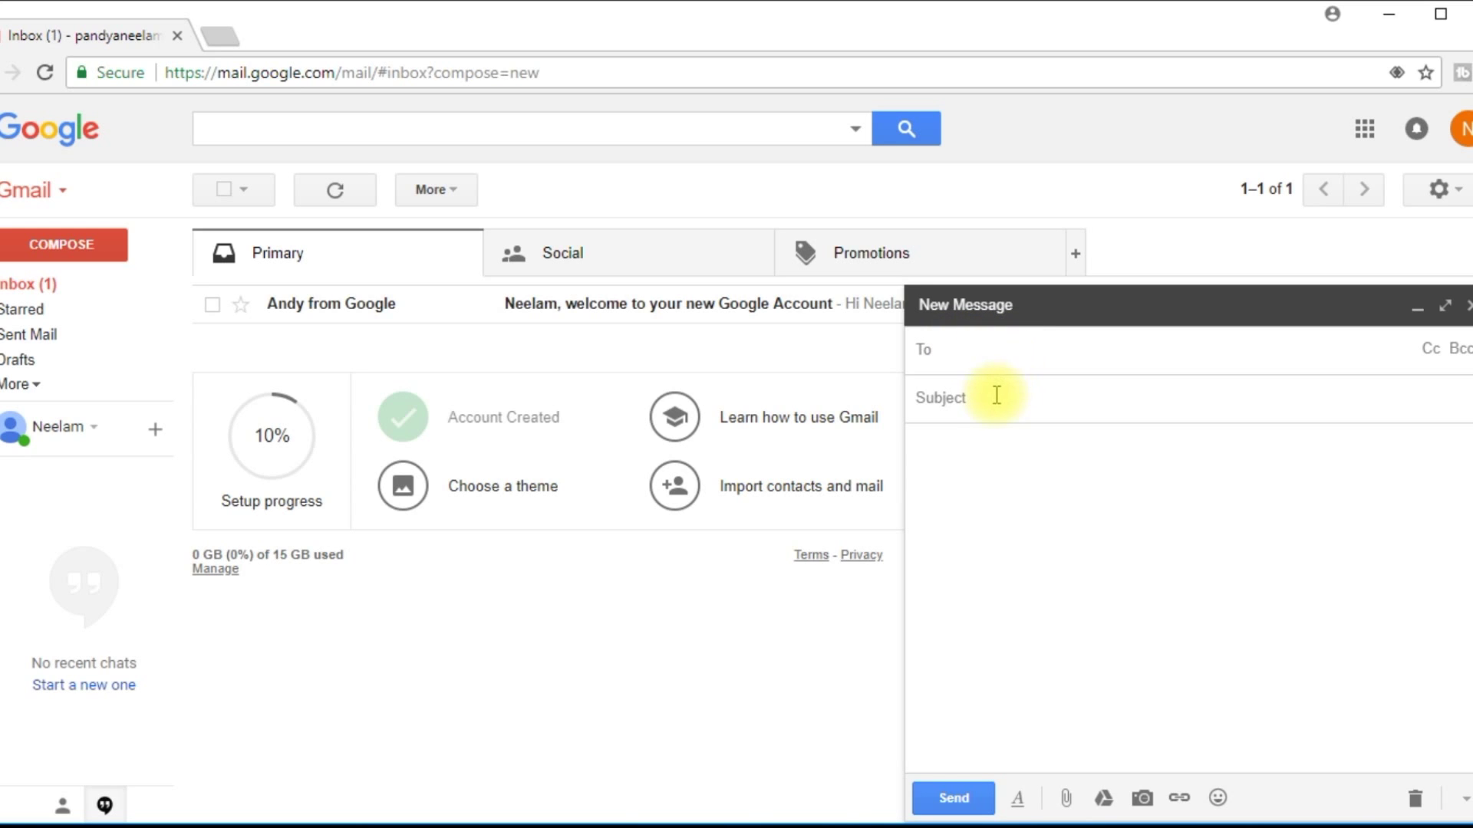
click(995, 484)
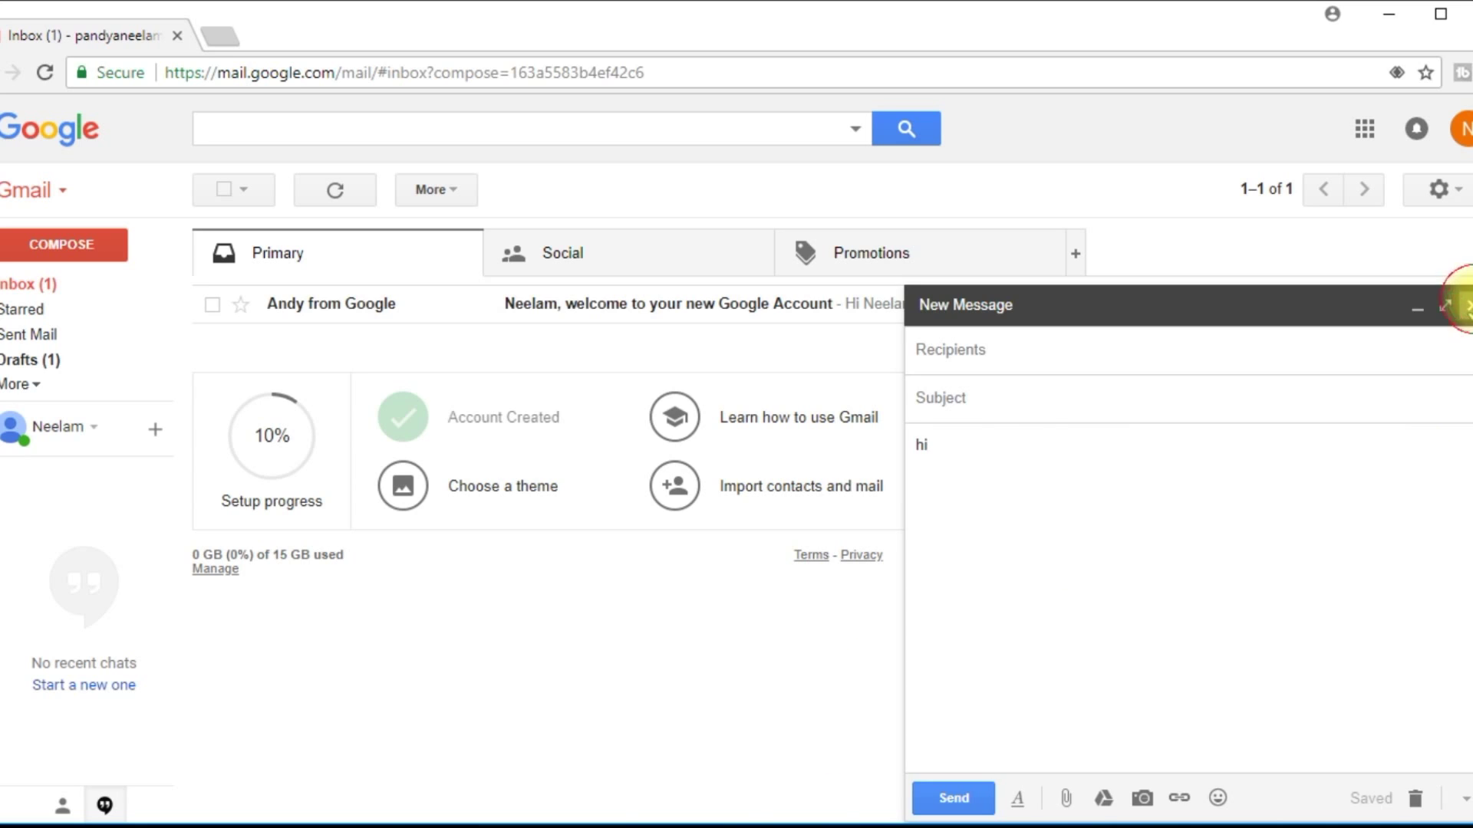
click(1466, 305)
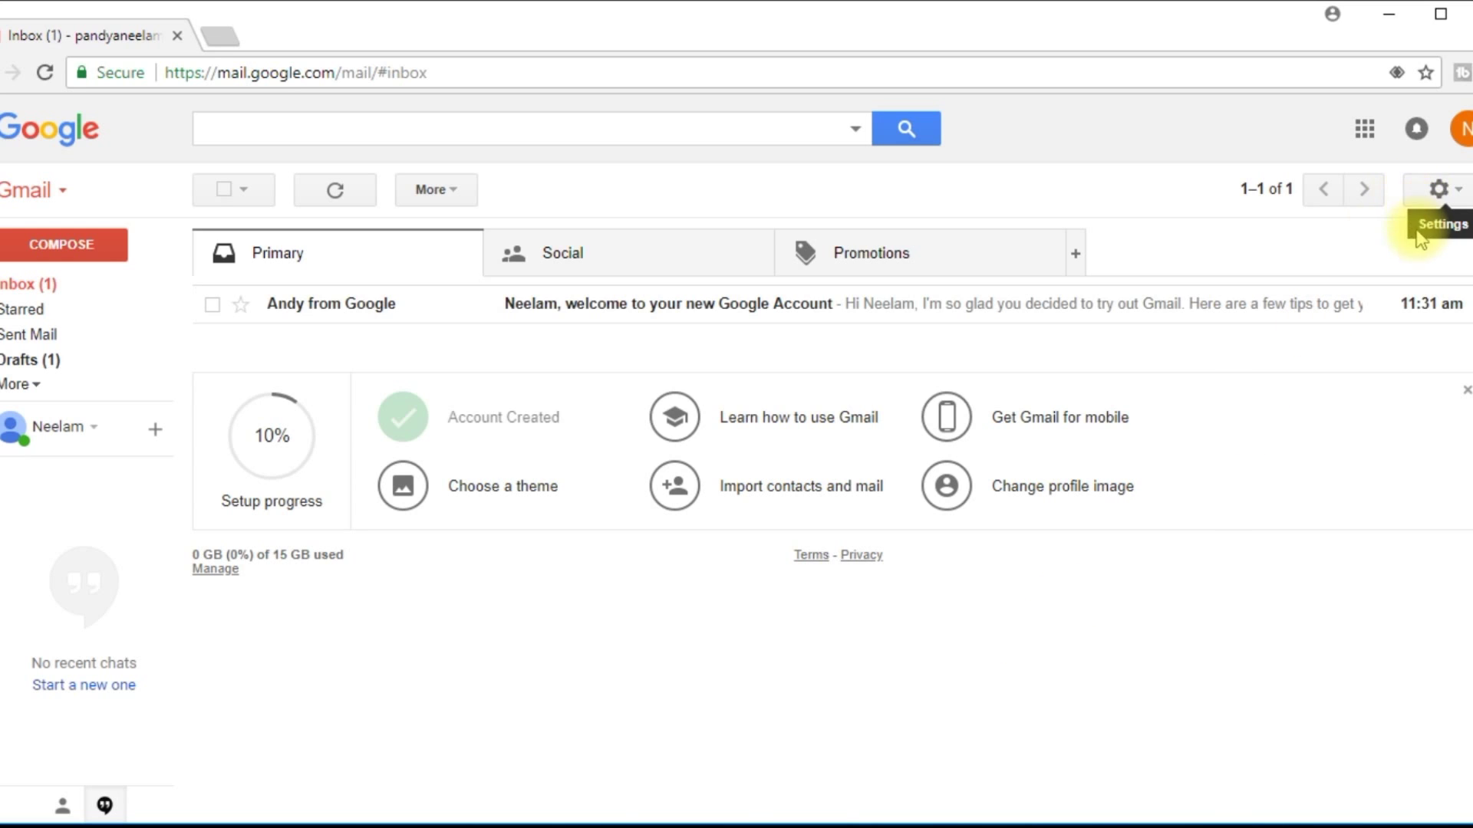
- Sign out through the account menu under the profile avatar
click(1465, 138)
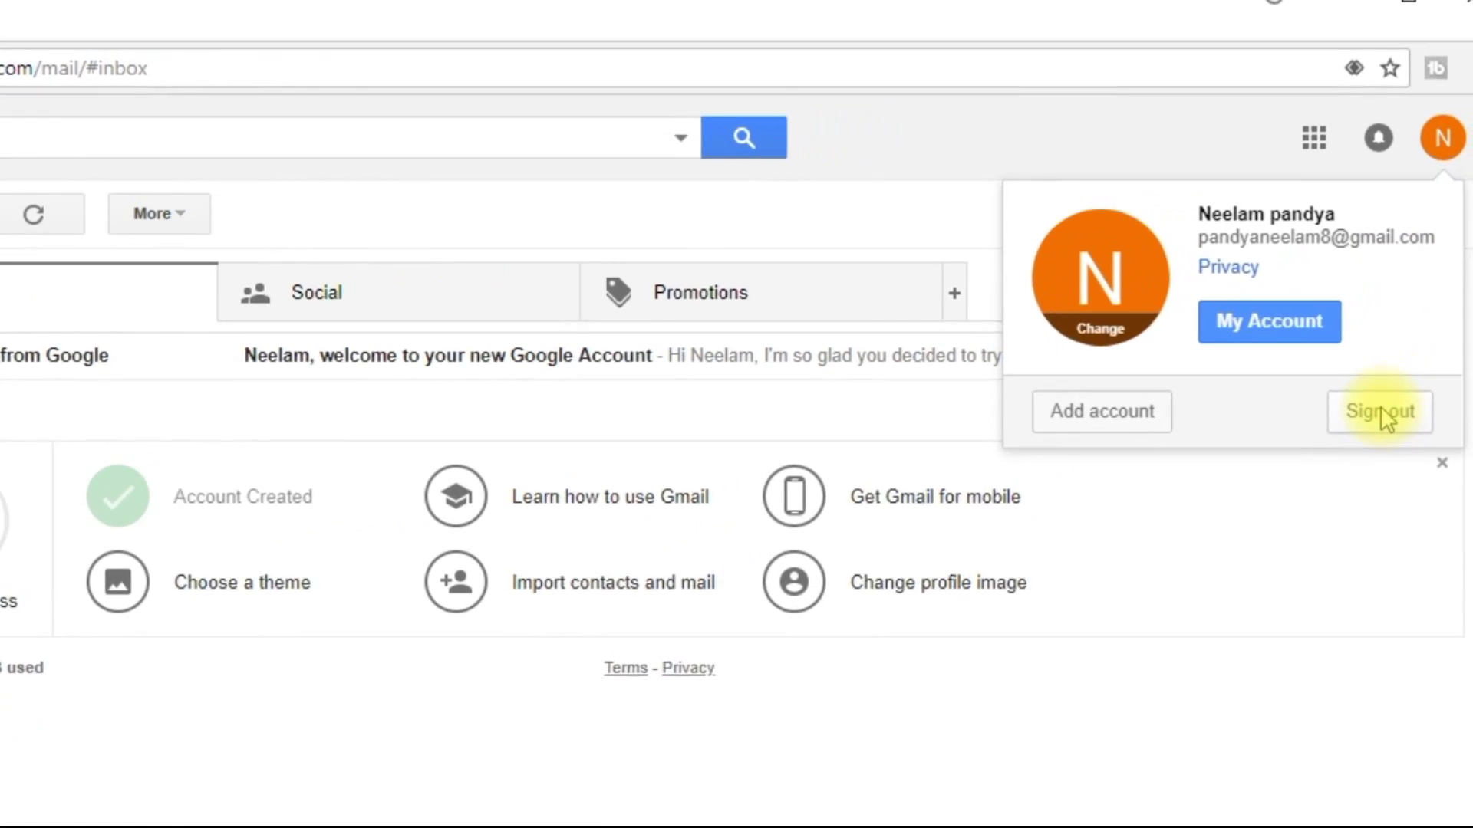
click(1313, 526)
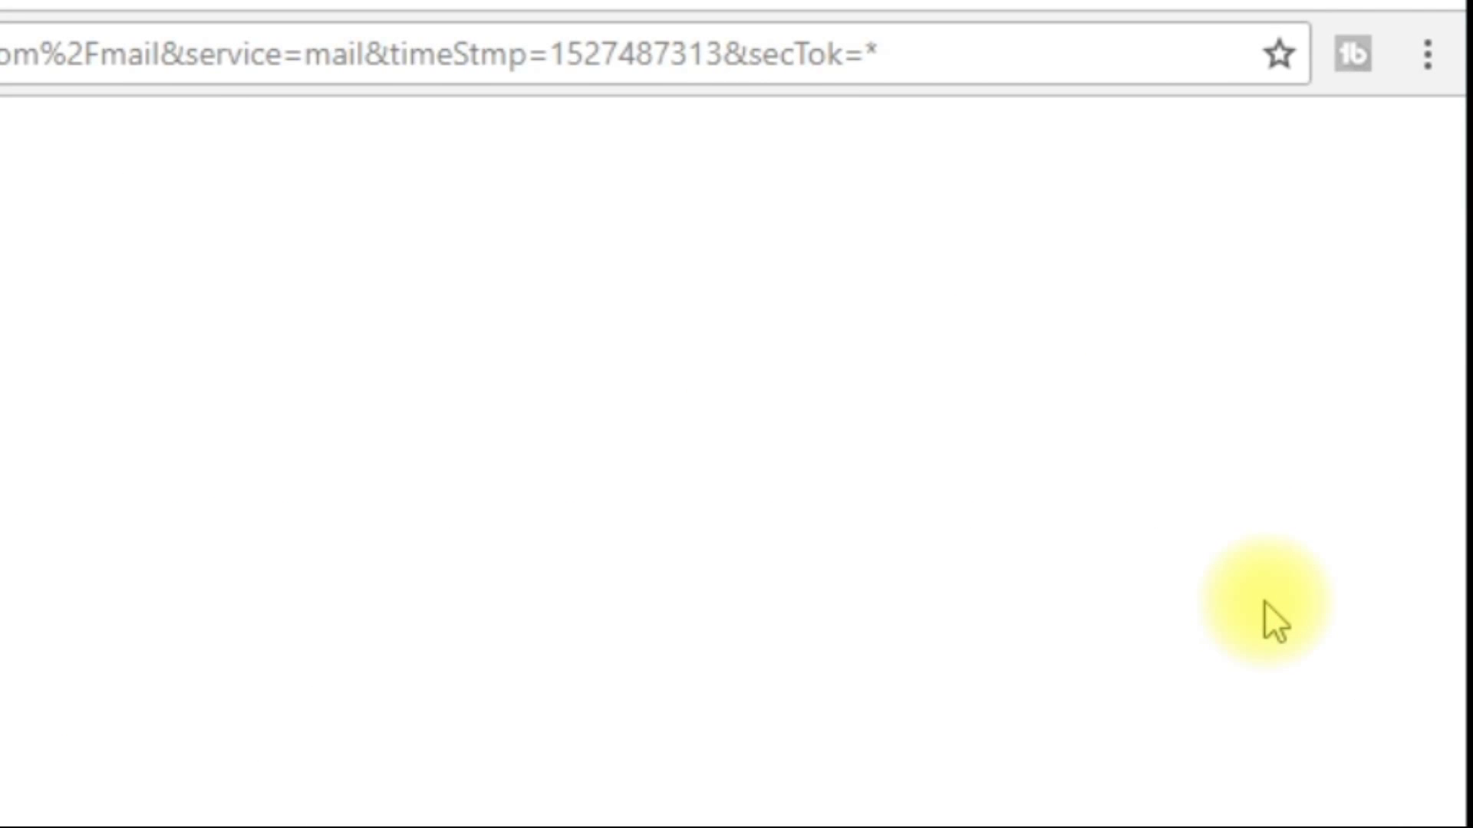